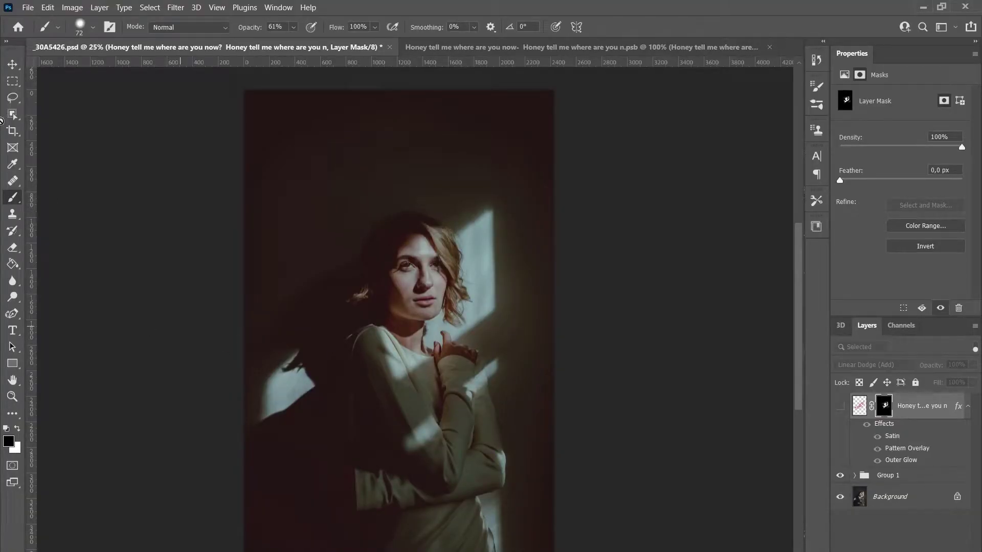
- Select all ten 'Honey tell me where are you now?' lines in the Word document
left_click(12, 64)
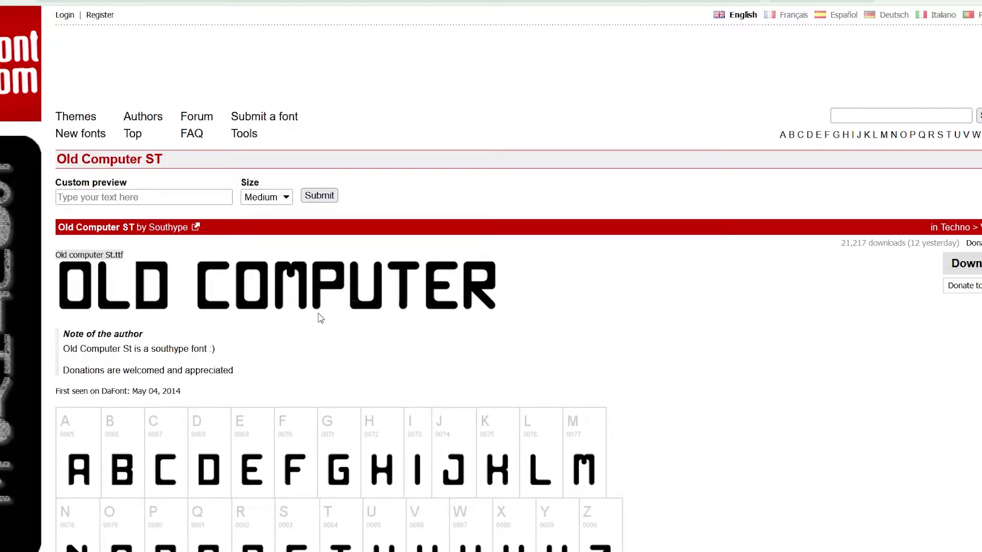
scroll(321, 319, "down", 2)
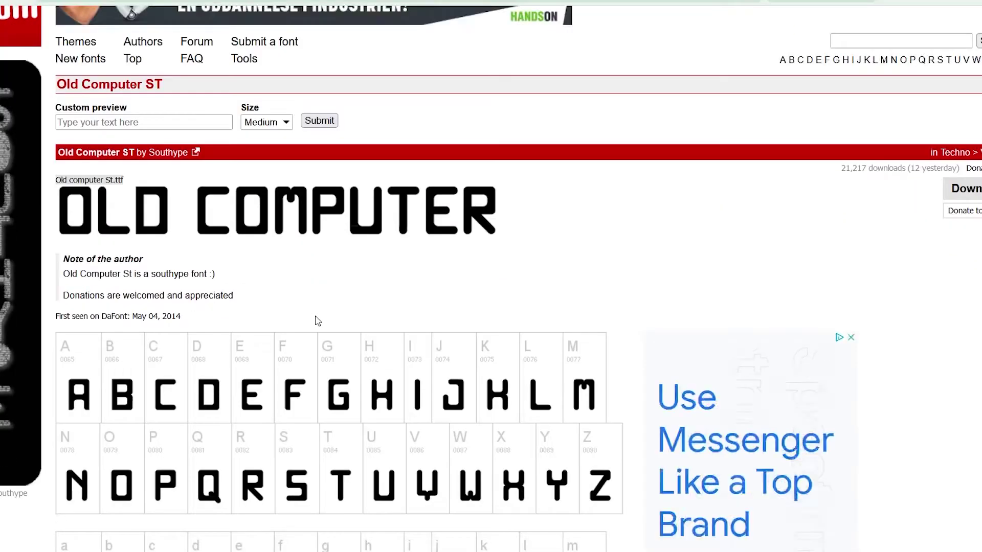
scroll(315, 321, "down", 1)
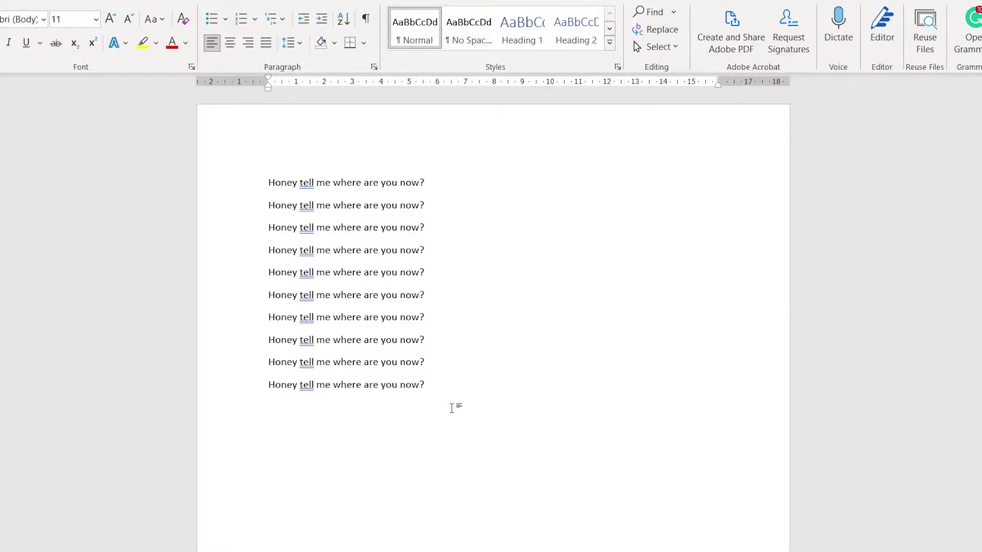
key("ctrl+a")
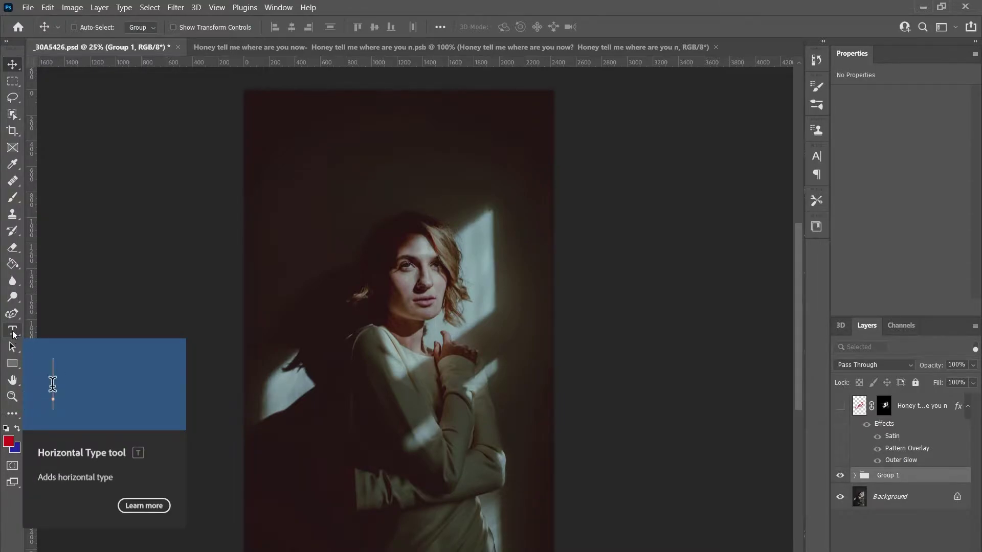
- Paste the copied lines as a new 18 pt type layer above the woman's head
left_click(13, 331)
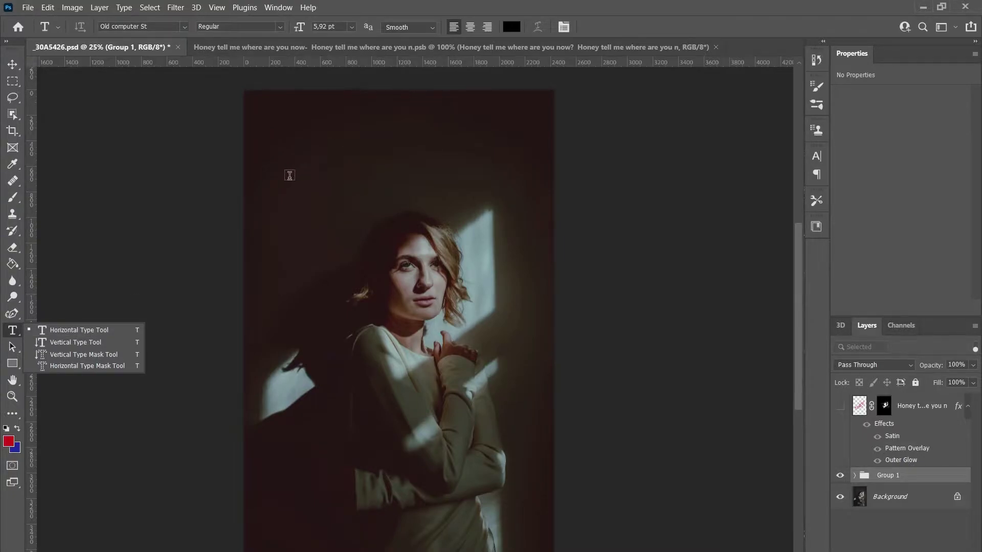
left_click(299, 165)
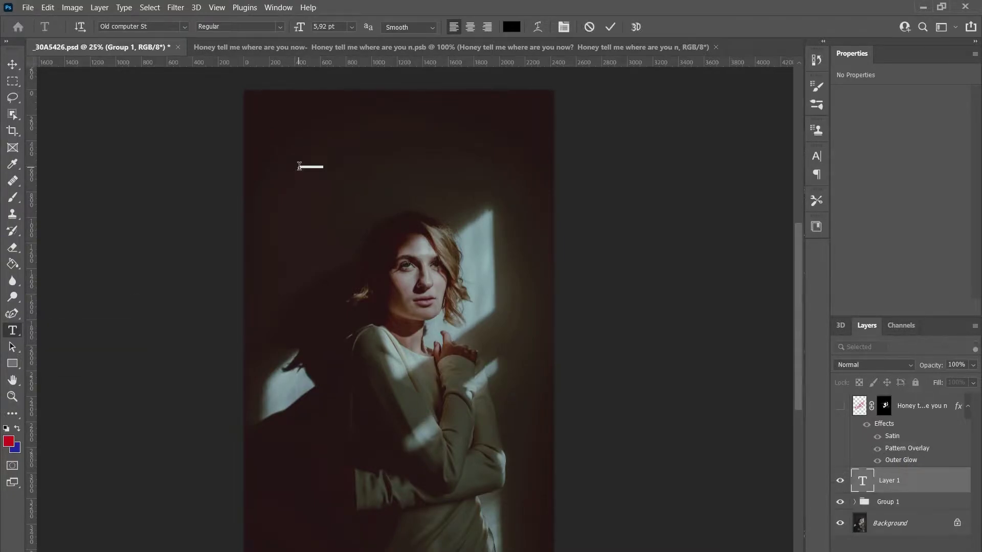
key("ctrl+v")
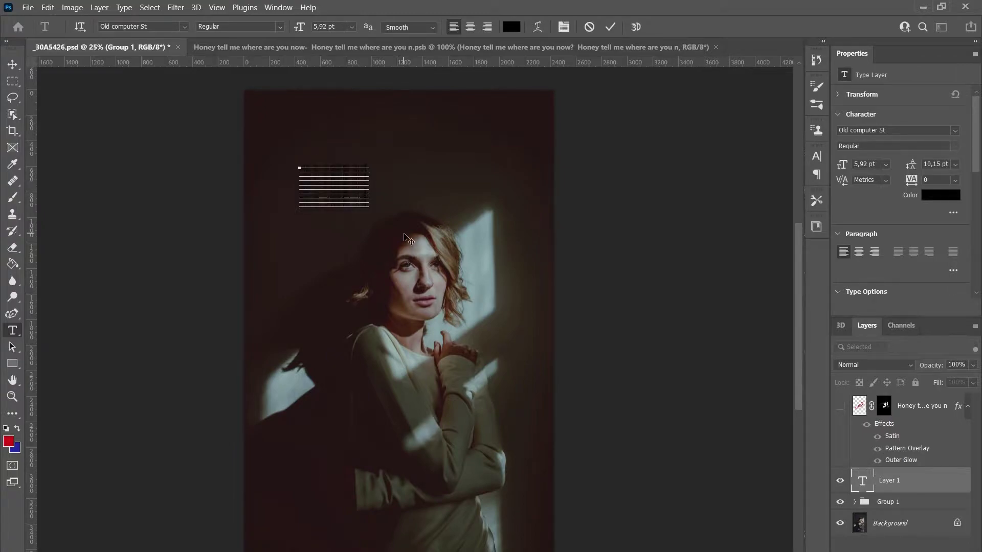
left_click(351, 26)
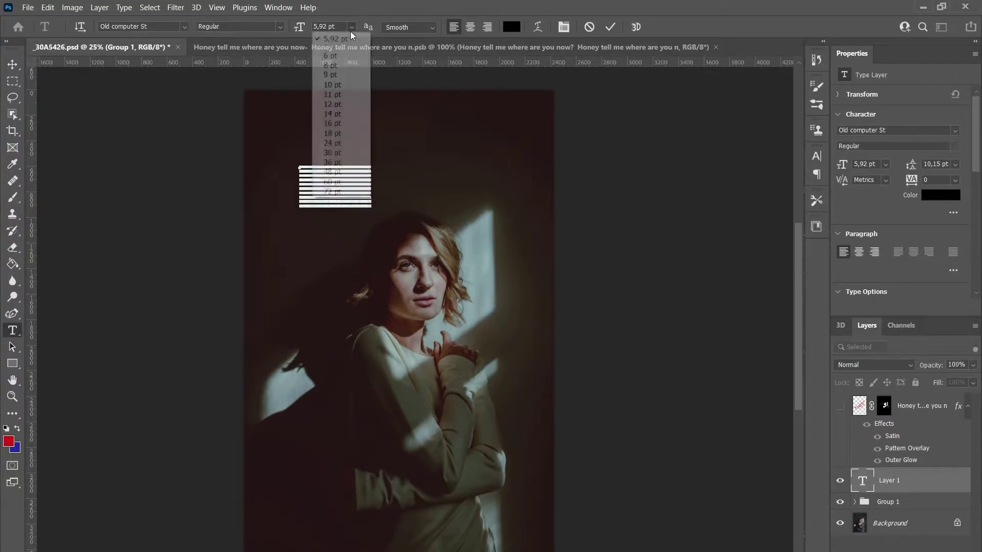
left_click(328, 133)
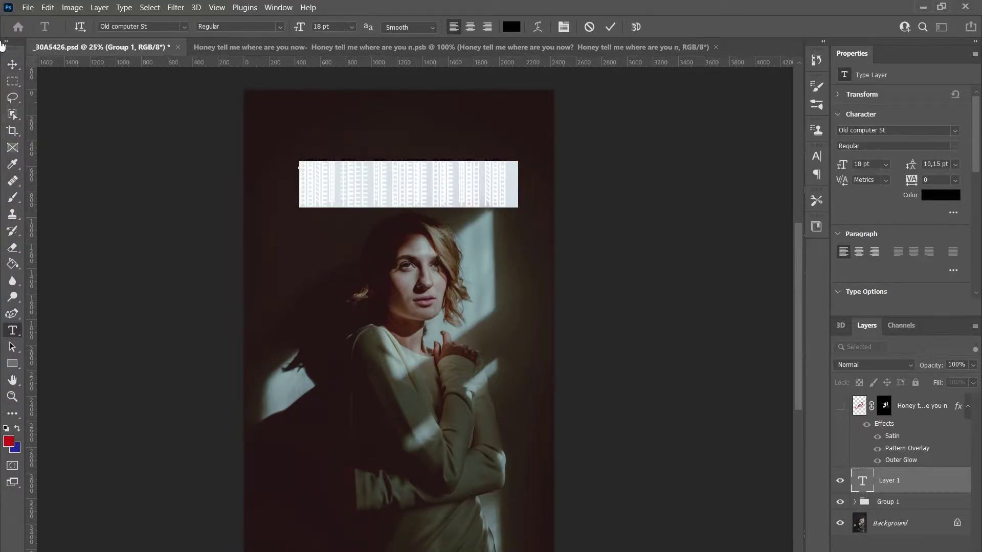
key("ctrl+Return")
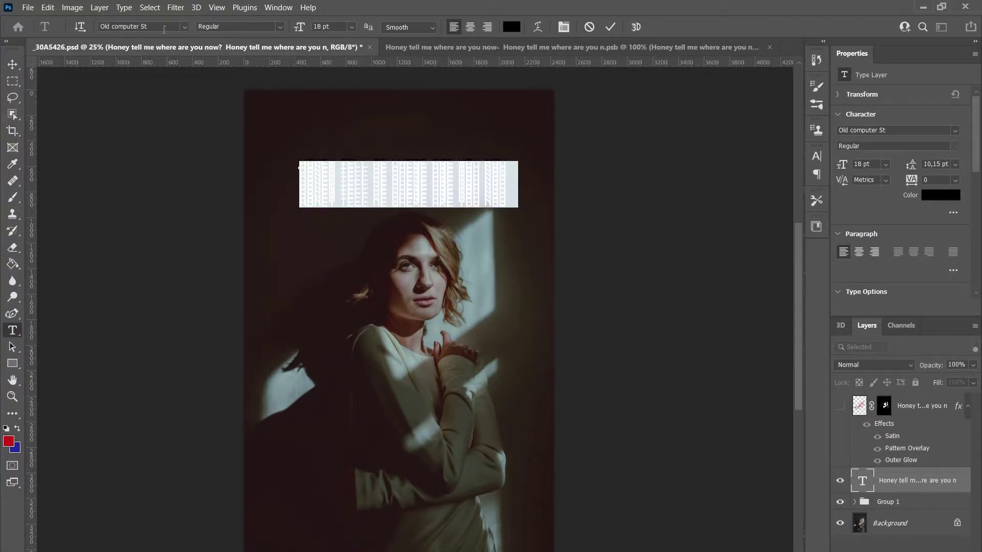
- Change the text's font to Old computer St
left_click(148, 27)
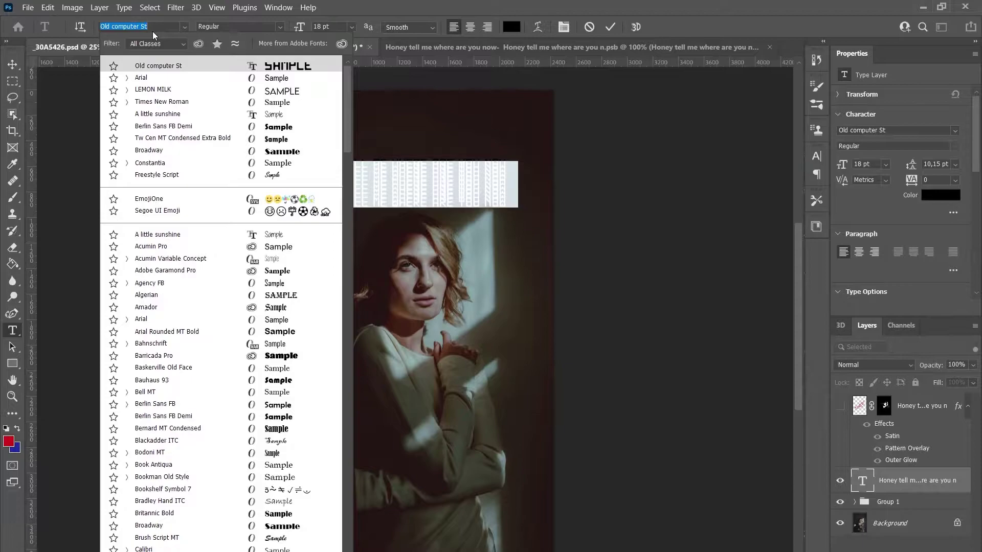
type("old")
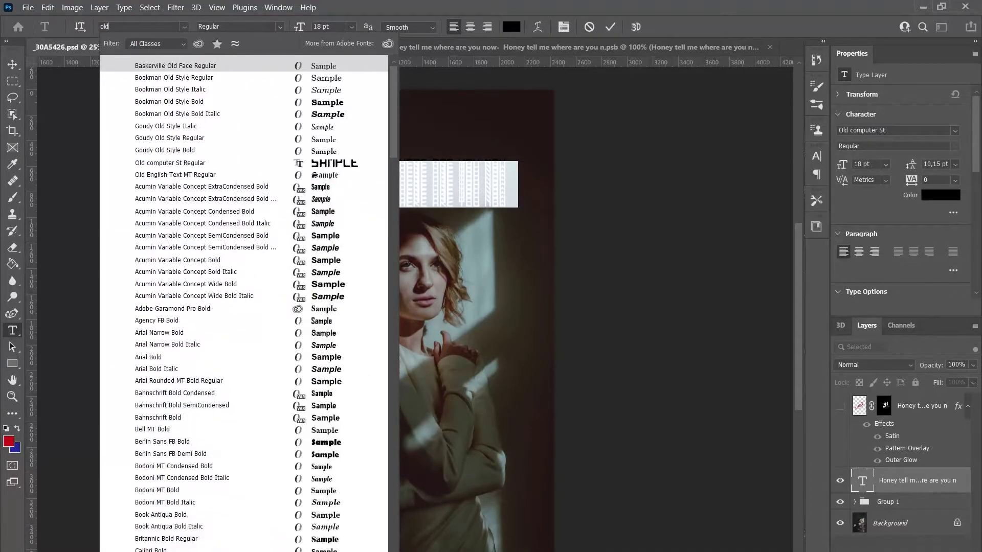
type("compu")
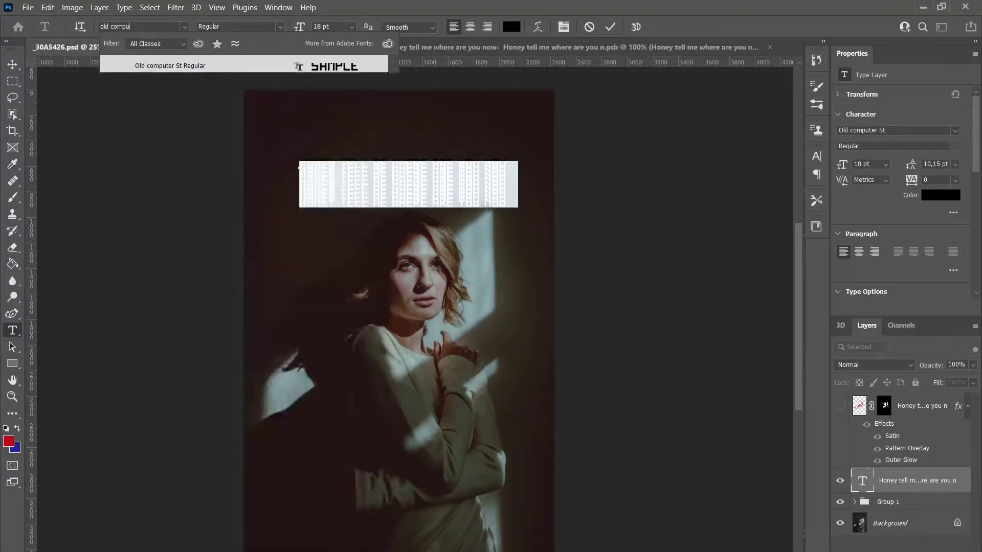
key("Return")
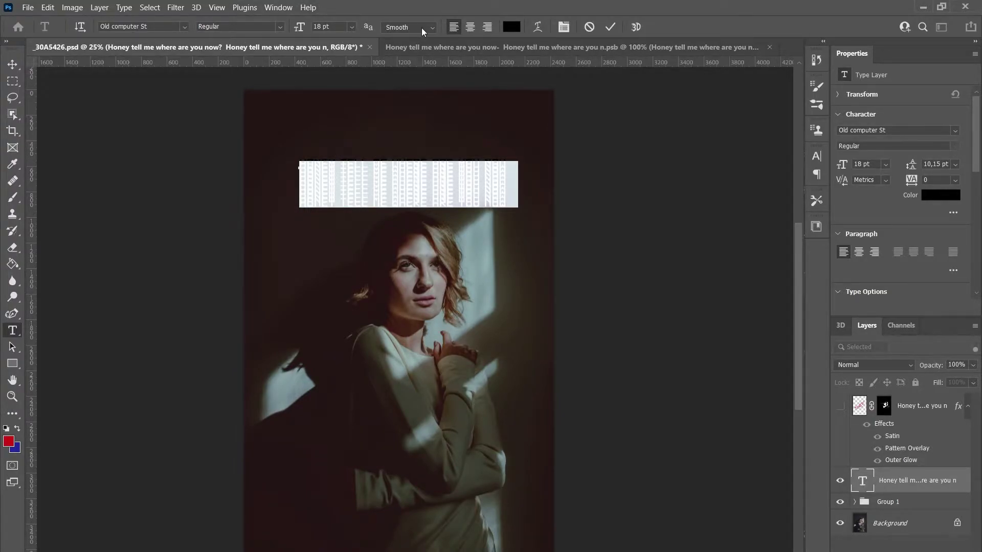
left_click(377, 200)
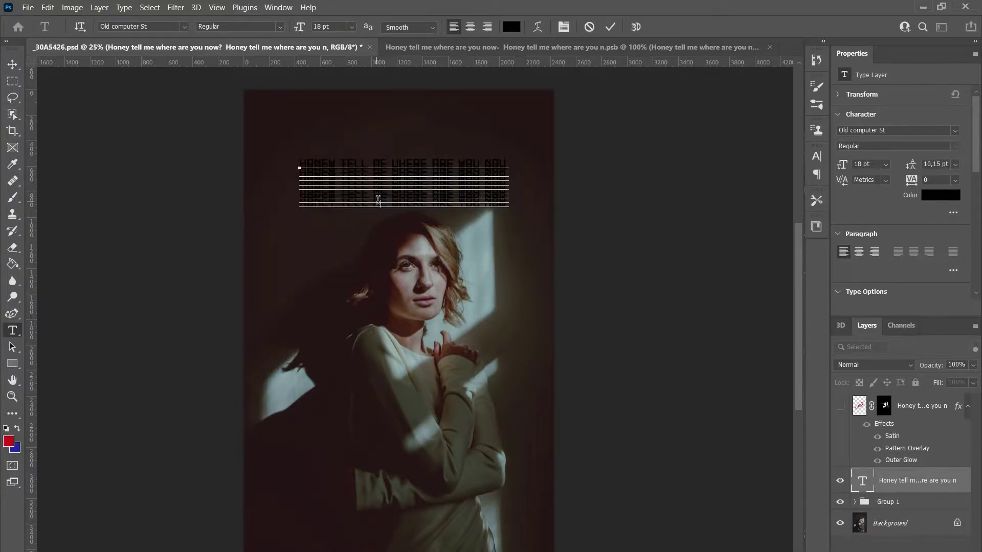
- Set the text's leading to 30 pt in the Character panel
key("ctrl+a")
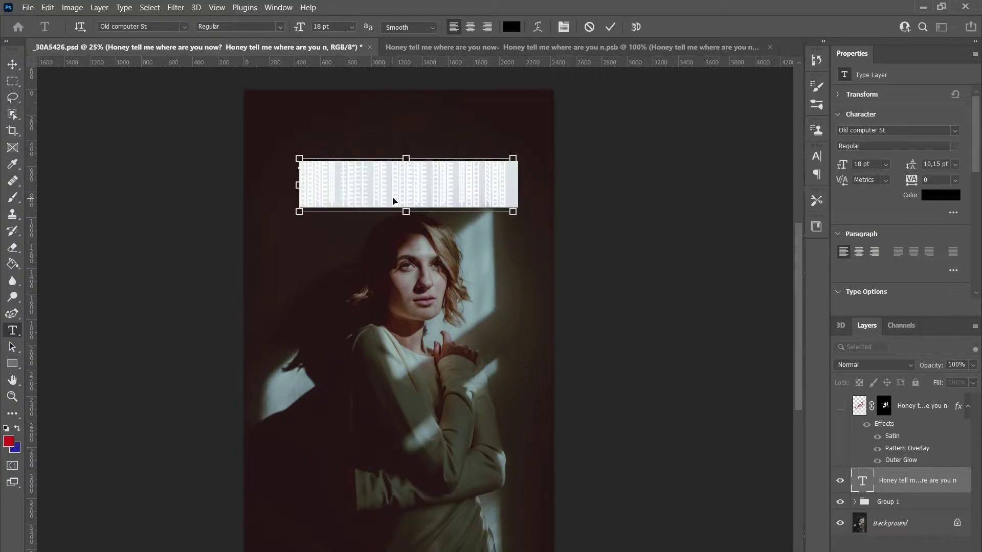
left_click(564, 27)
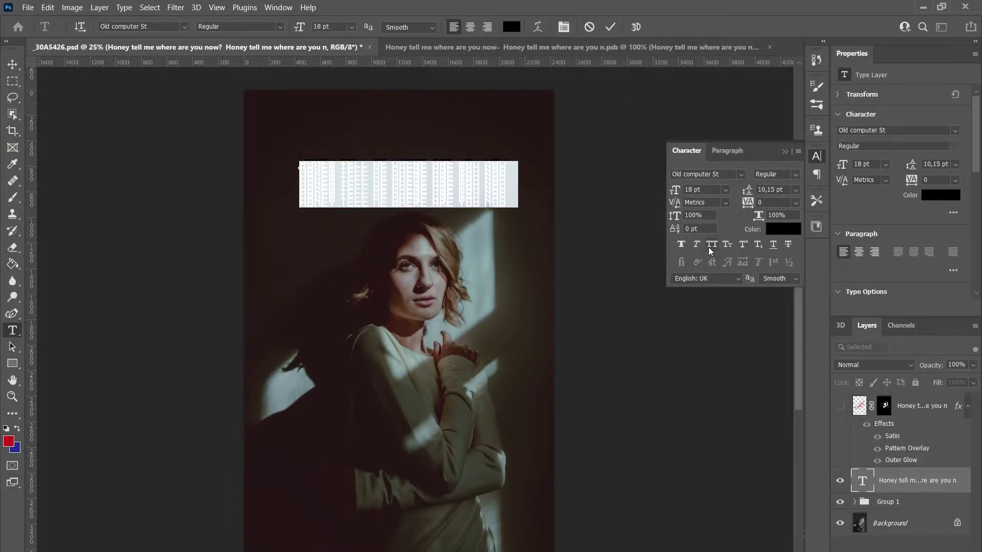
left_click(795, 192)
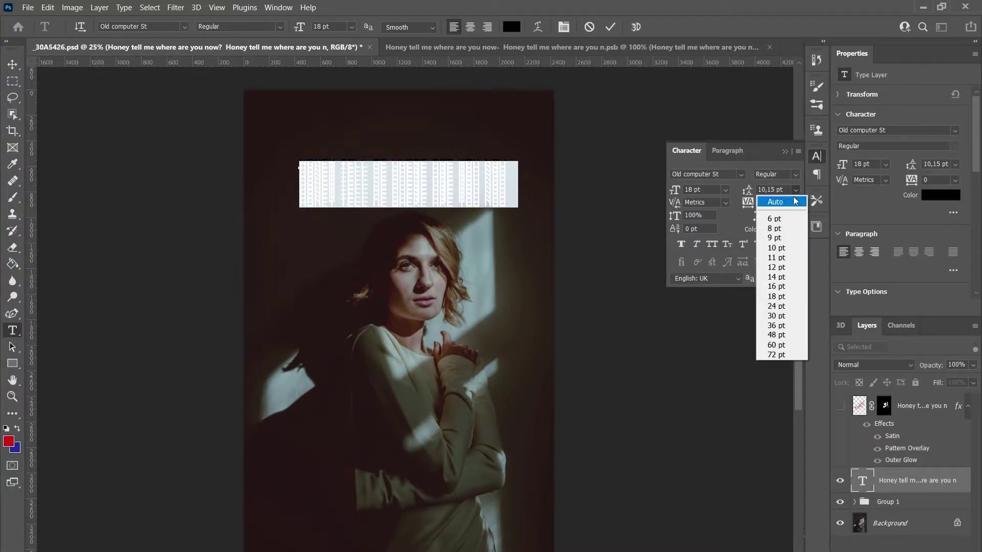
left_click(785, 281)
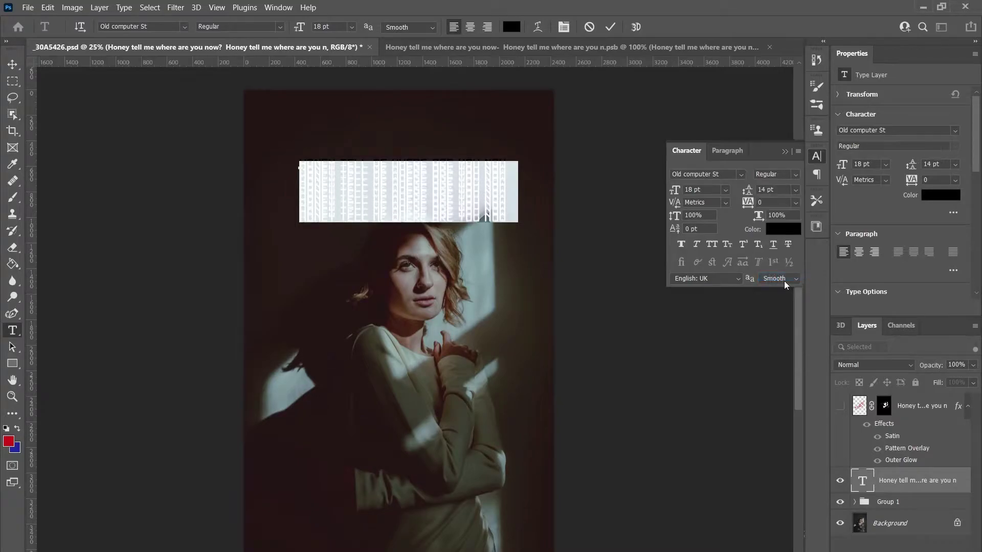
left_click(796, 189)
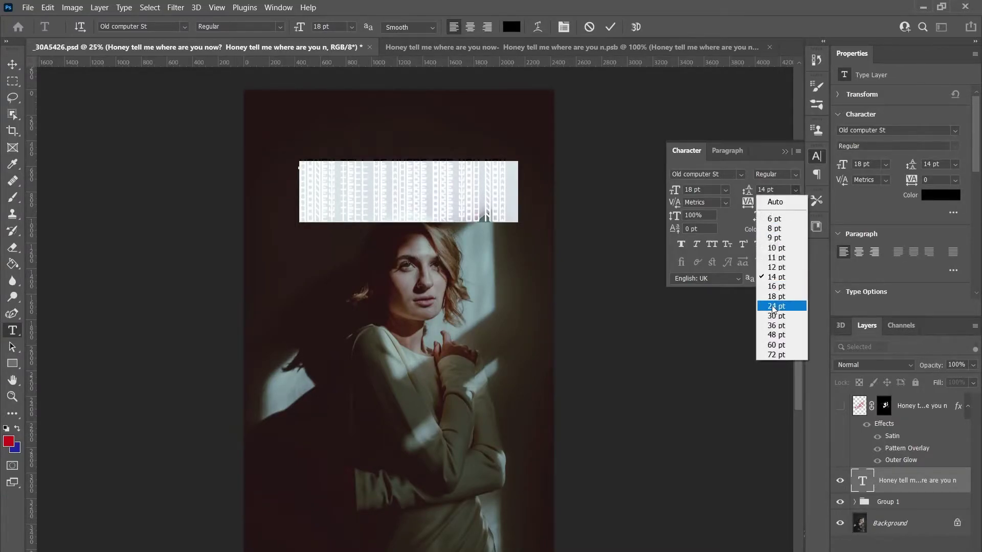
left_click(775, 288)
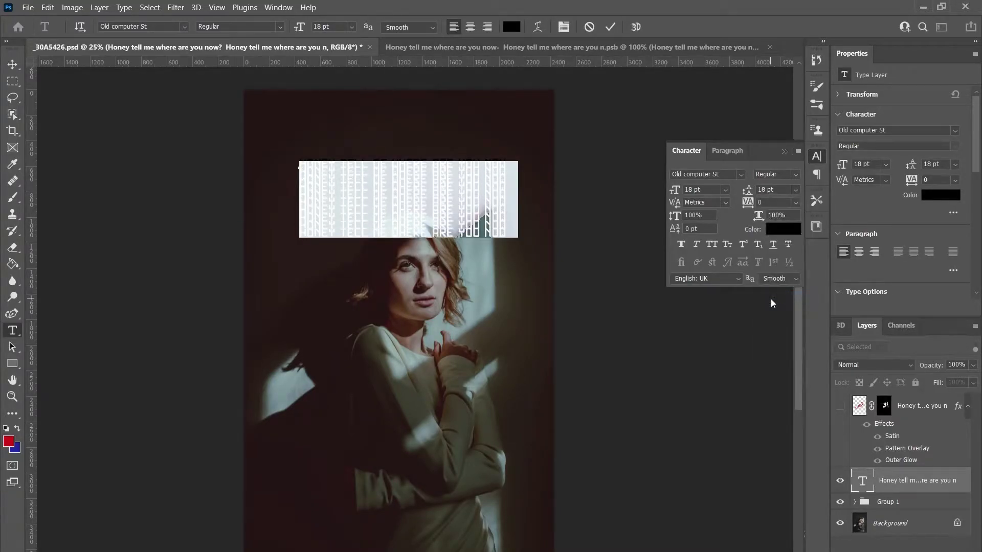
left_click(796, 190)
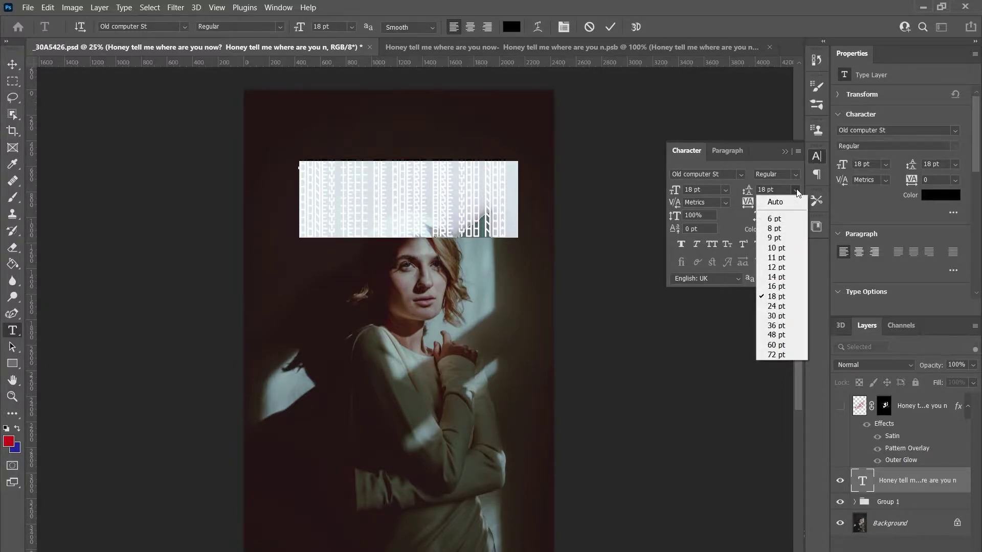
left_click(775, 316)
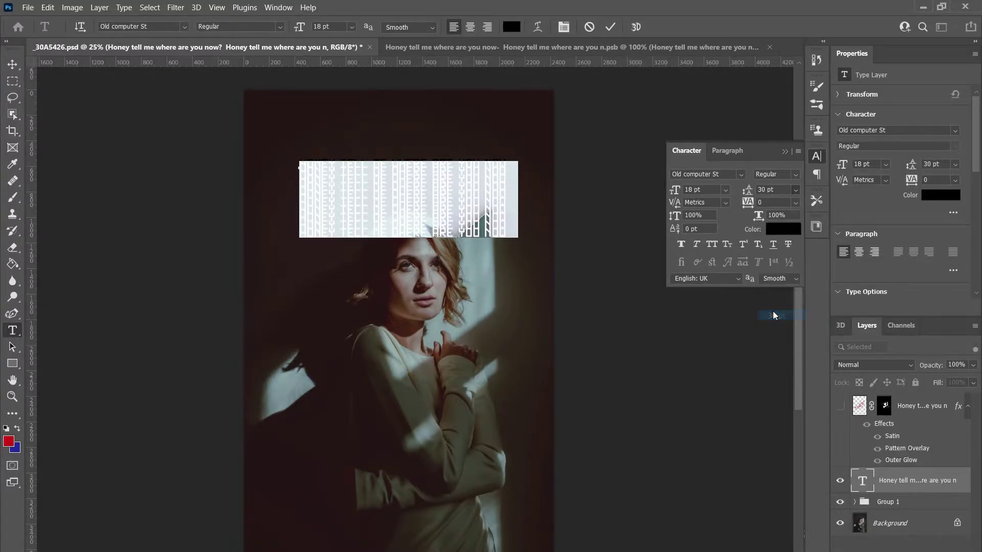
left_click(12, 64)
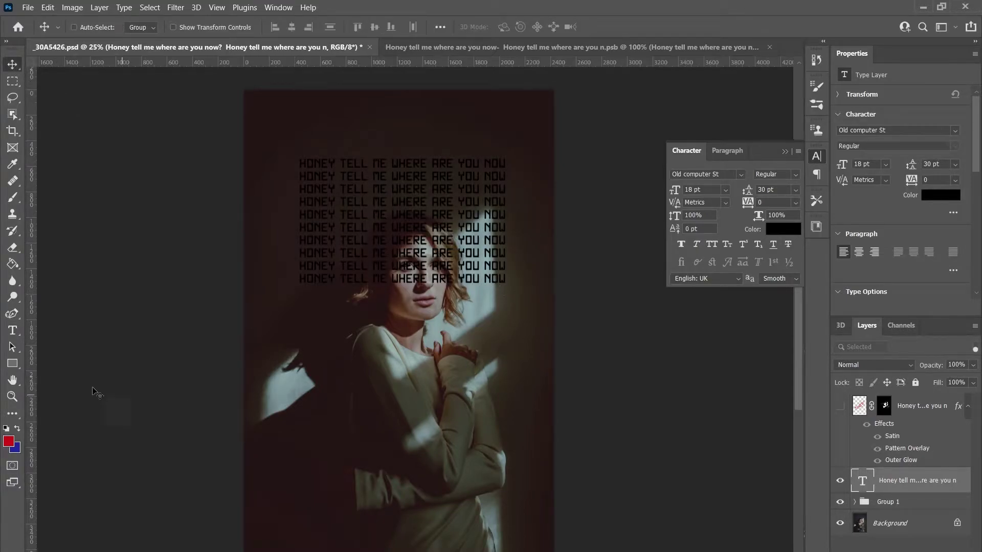
- Reselect all the text and widen the leading to 36 pt
left_click(12, 330)
left_click(380, 221)
key("ctrl+a")
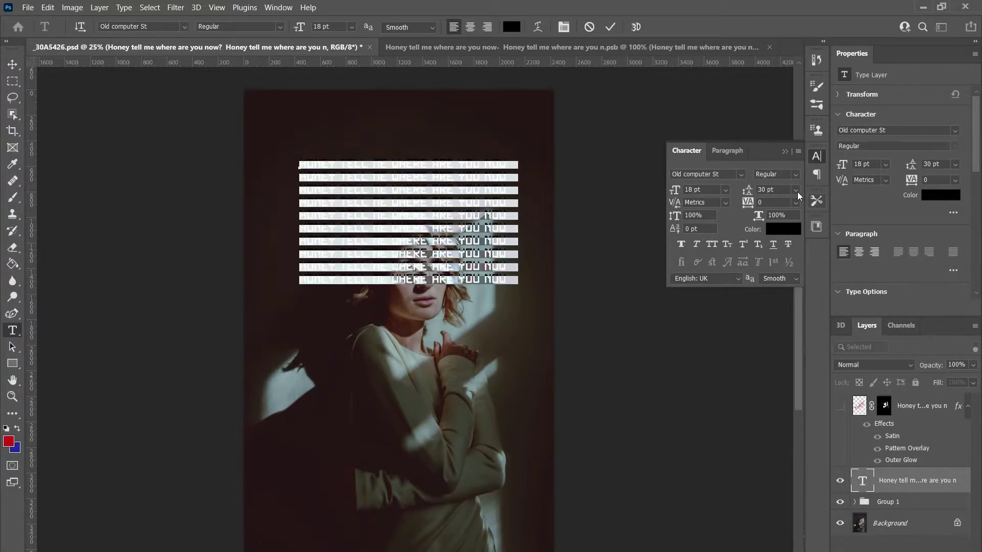
left_click(796, 190)
left_click(776, 326)
- Color the text bright red (R 249, G 16, B 16)
left_click(509, 28)
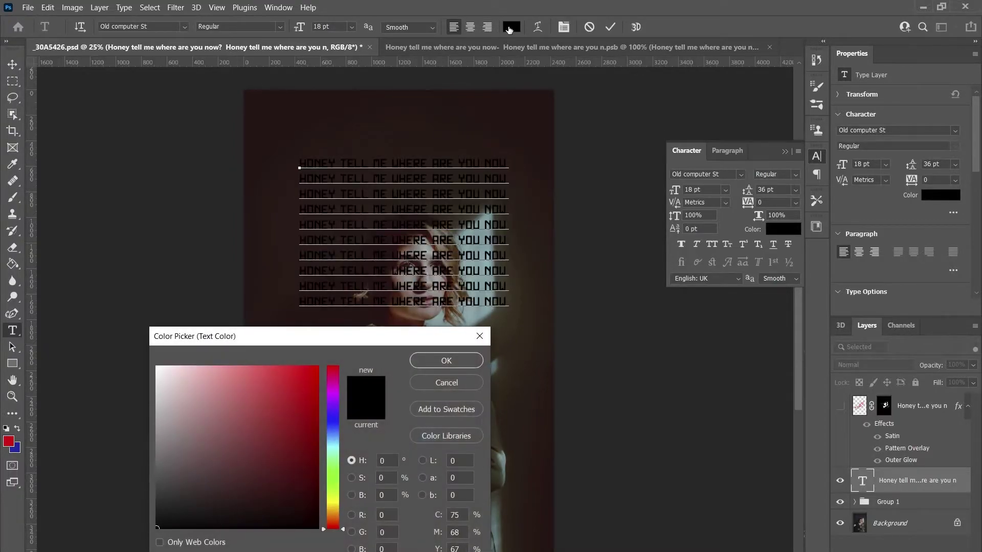
left_click(311, 370)
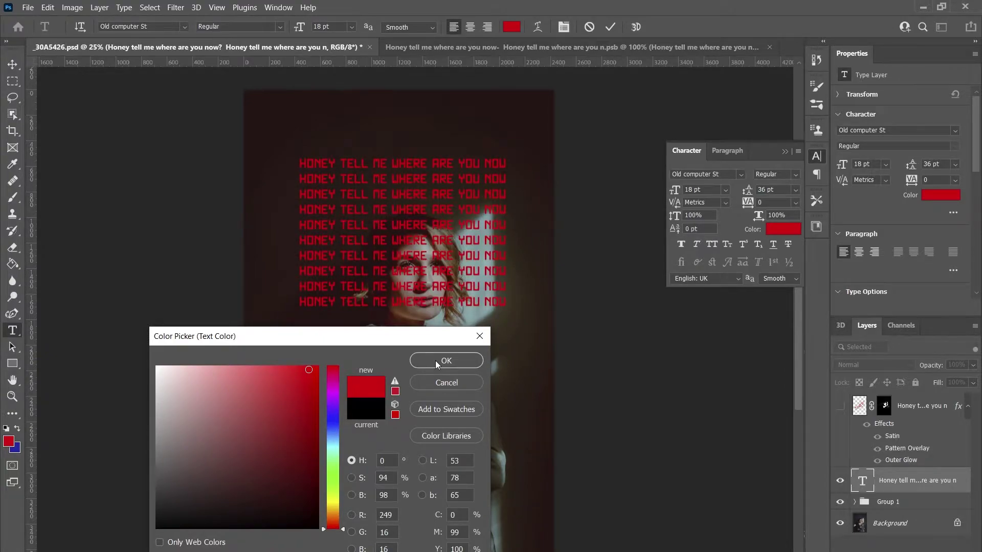
left_click(445, 361)
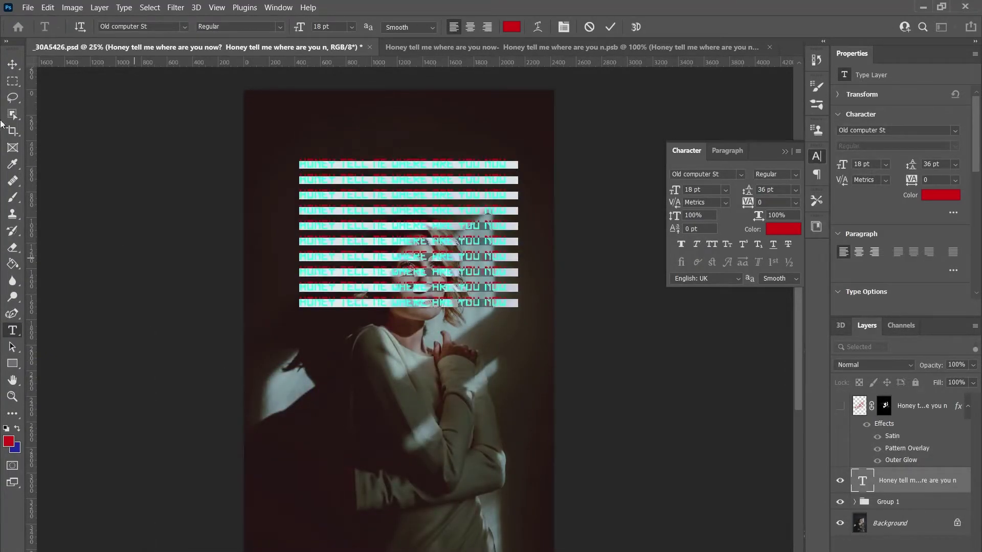
- Move the red text block lower over the woman's face
left_click(12, 64)
left_click_drag(398, 244, 393, 306)
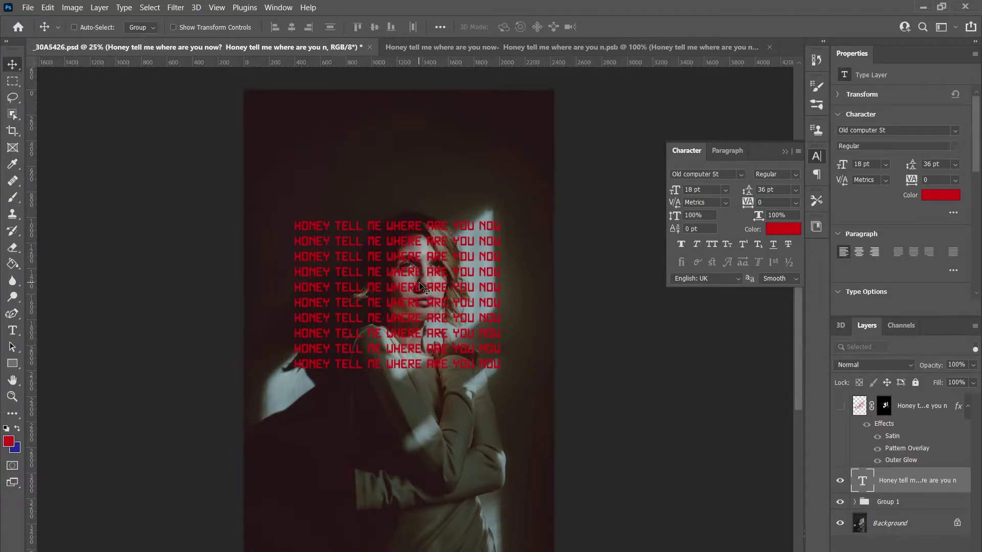
left_click_drag(419, 284, 379, 308)
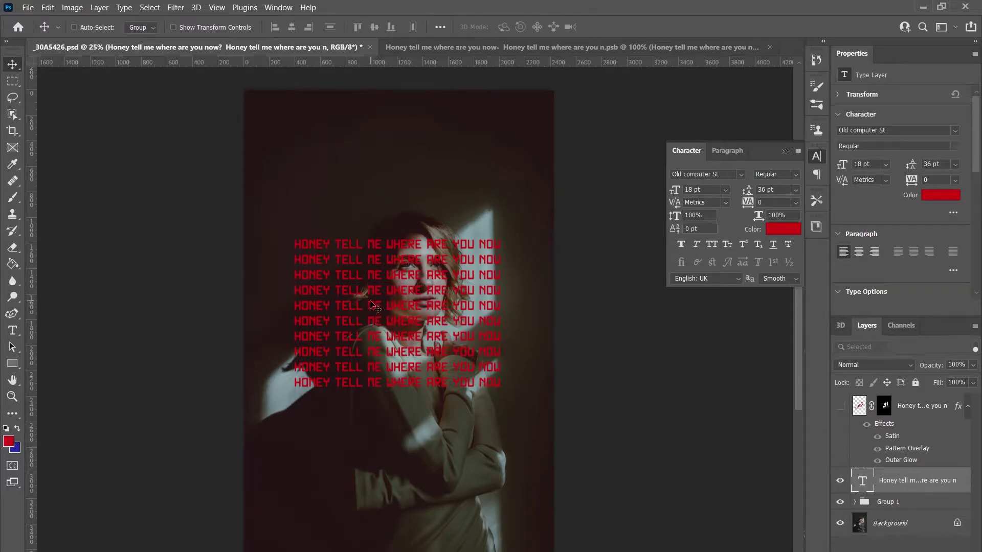
- Stretch the text block leftward to about 112% width
key("ctrl")
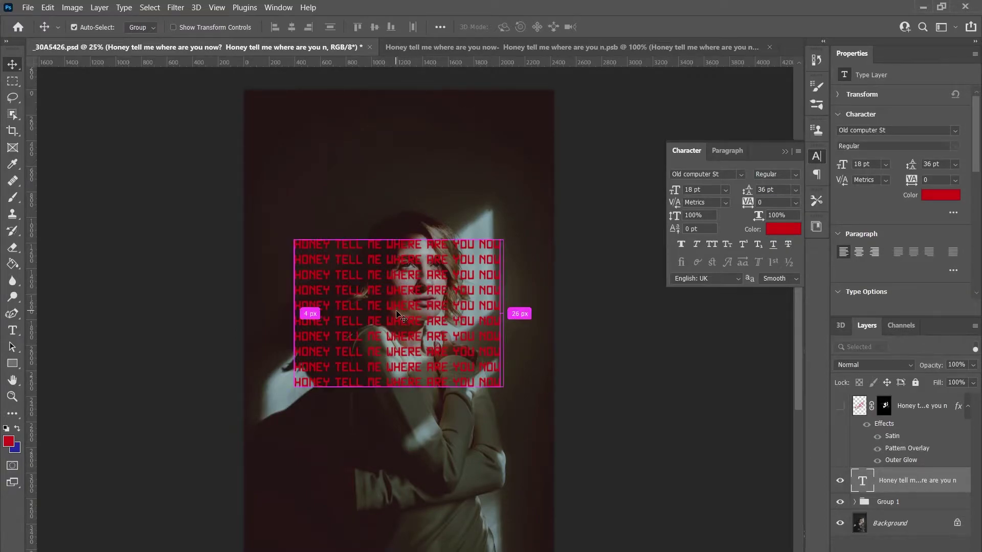
key("ctrl+t")
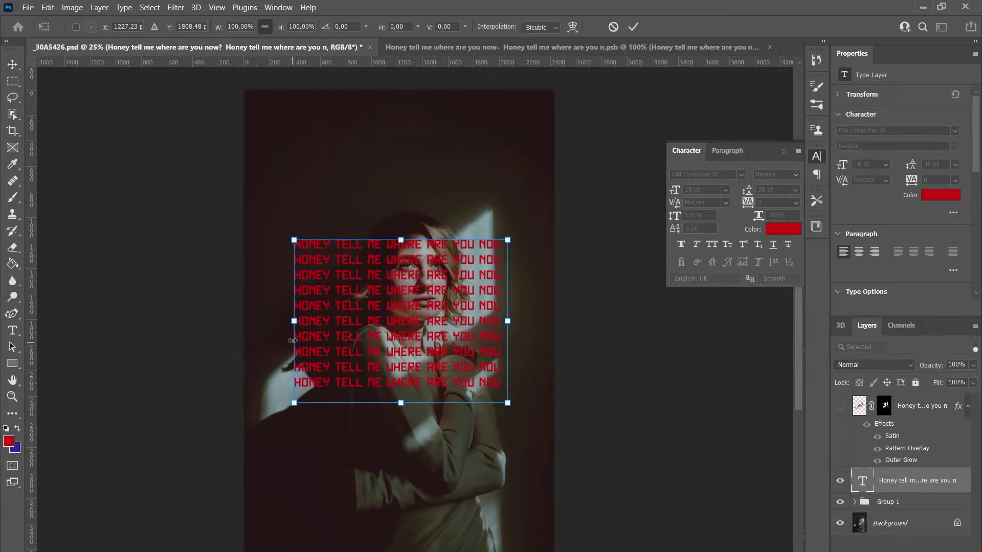
left_click_drag(287, 329, 265, 331)
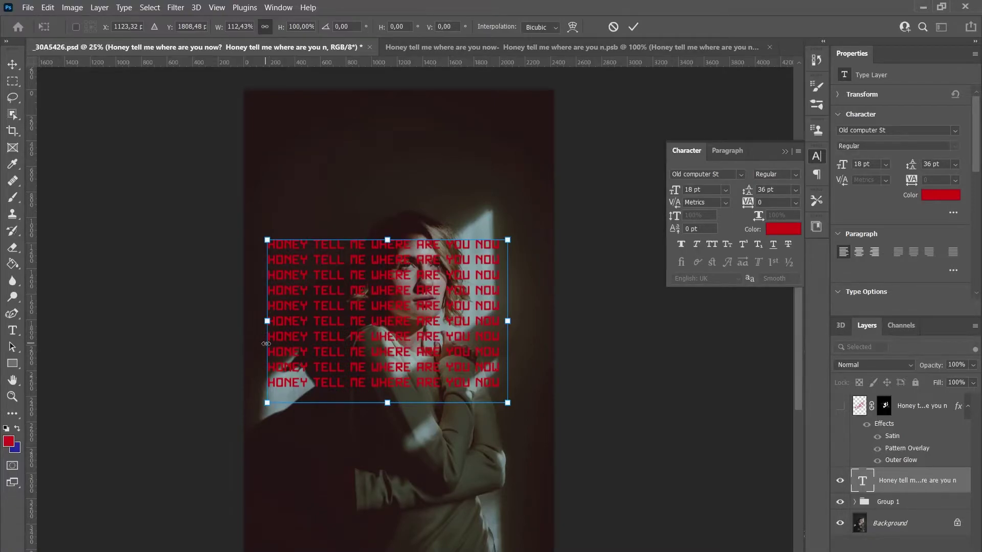
key("Return")
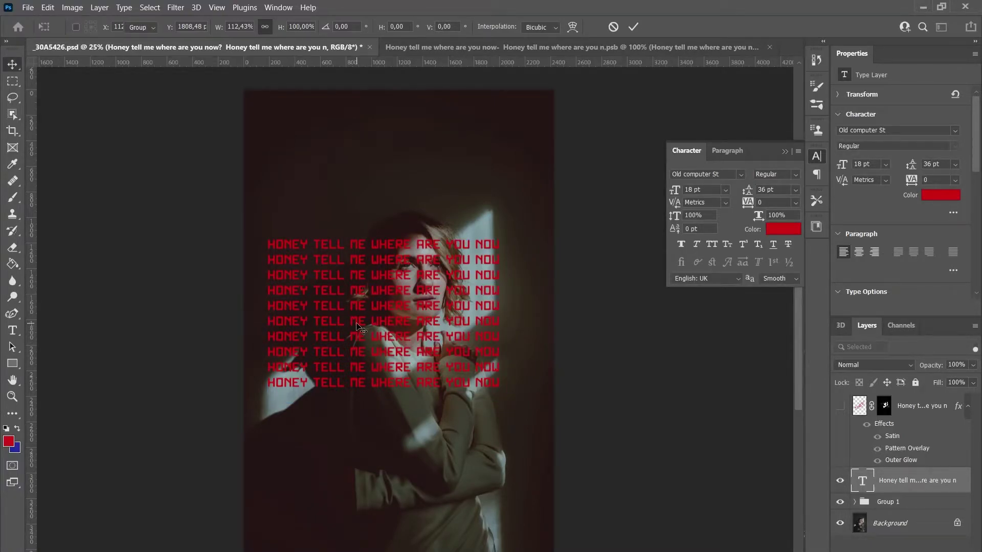
- Set the text layer to Linear Dodge (Add) and nudge it about 35 px right
left_click(867, 366)
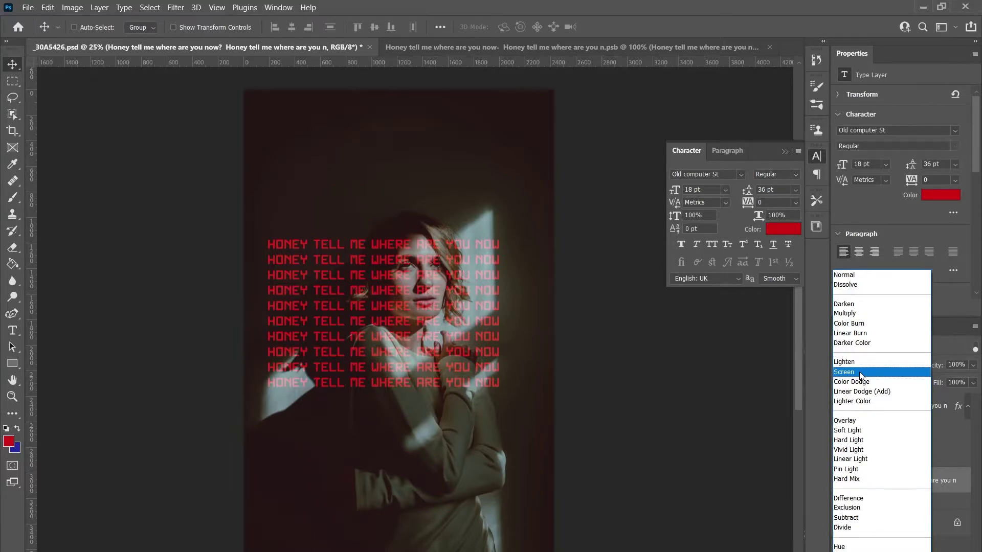
left_click(868, 396)
left_click_drag(365, 339, 376, 342)
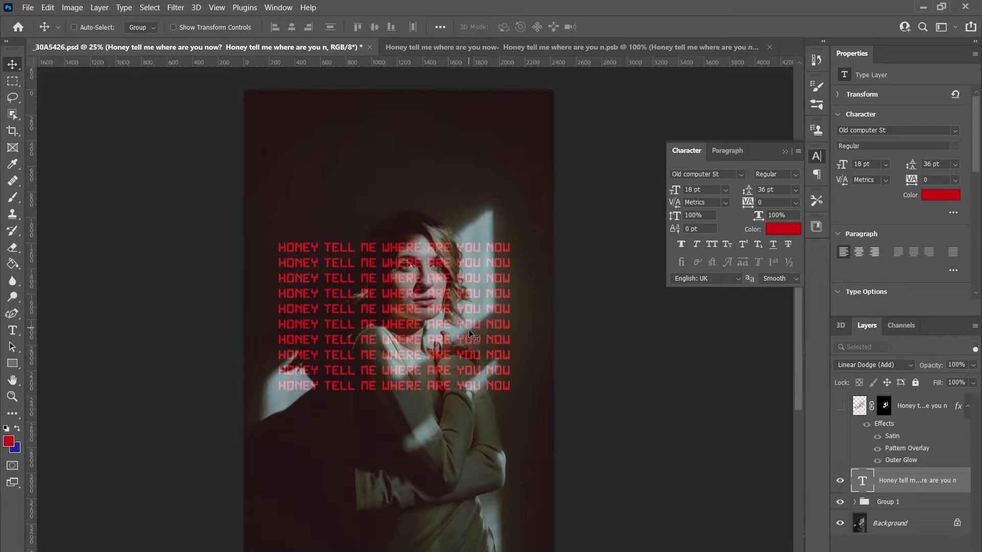
- Convert the text to a smart object and apply a 90°, 15-pixel Motion Blur
double_click(947, 479)
key("Escape")
left_click(175, 9)
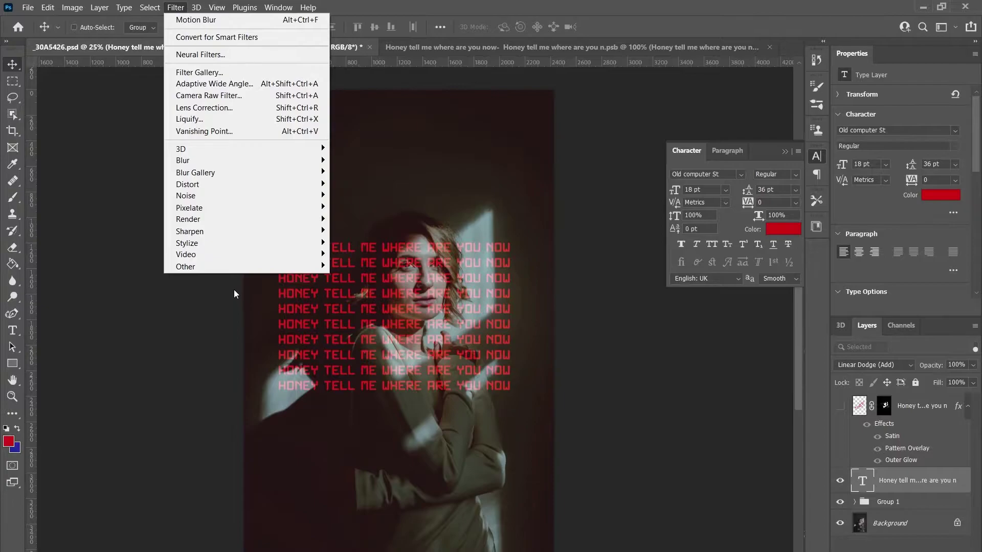
mouse_move(251, 162)
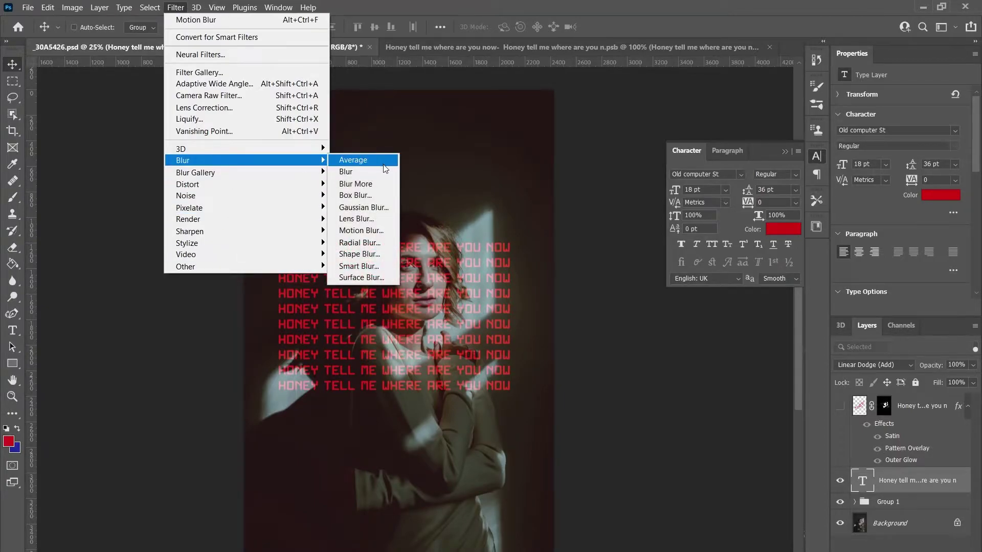
left_click(363, 231)
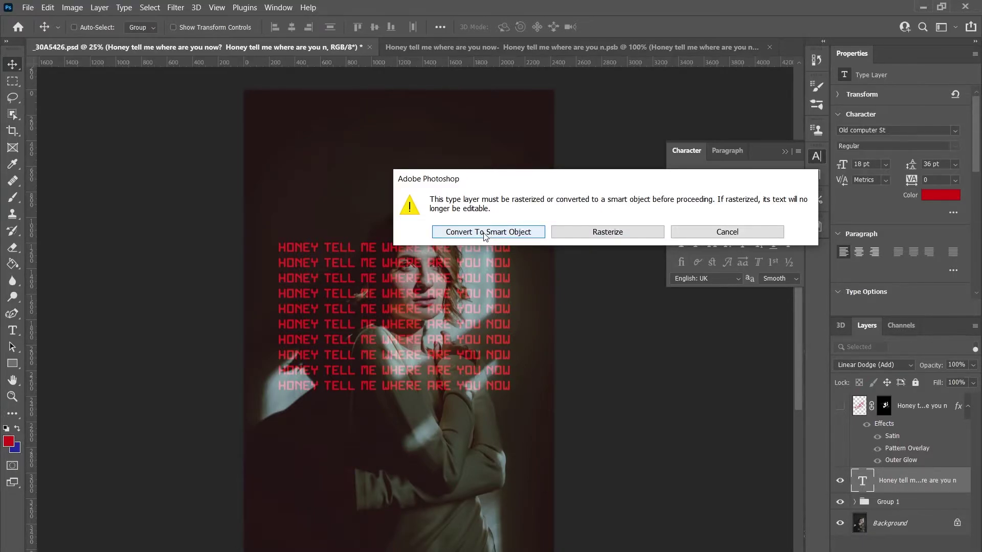
left_click(485, 234)
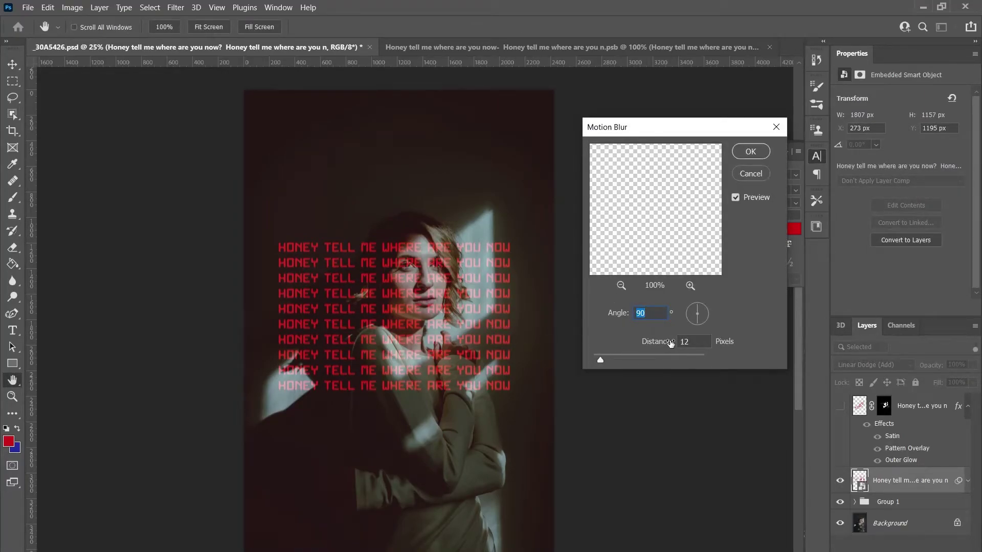
left_click(690, 343)
key("BackSpace")
key("BackSpace")
type("15")
key("Return")
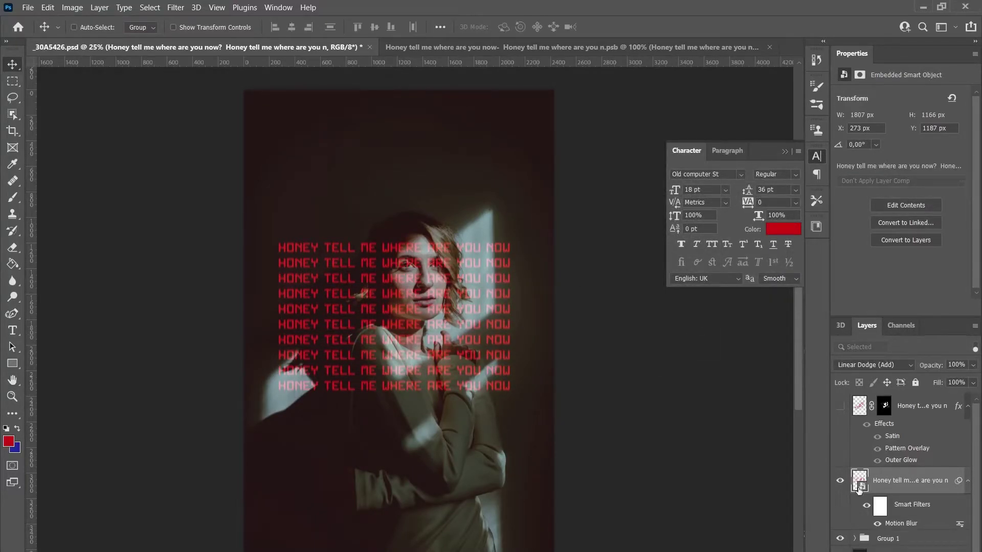
double_click(923, 480)
key("Return")
- Turn on a soft pink Screen Outer Glow (36% opacity, spread 19, size 13) for the text
double_click(930, 492)
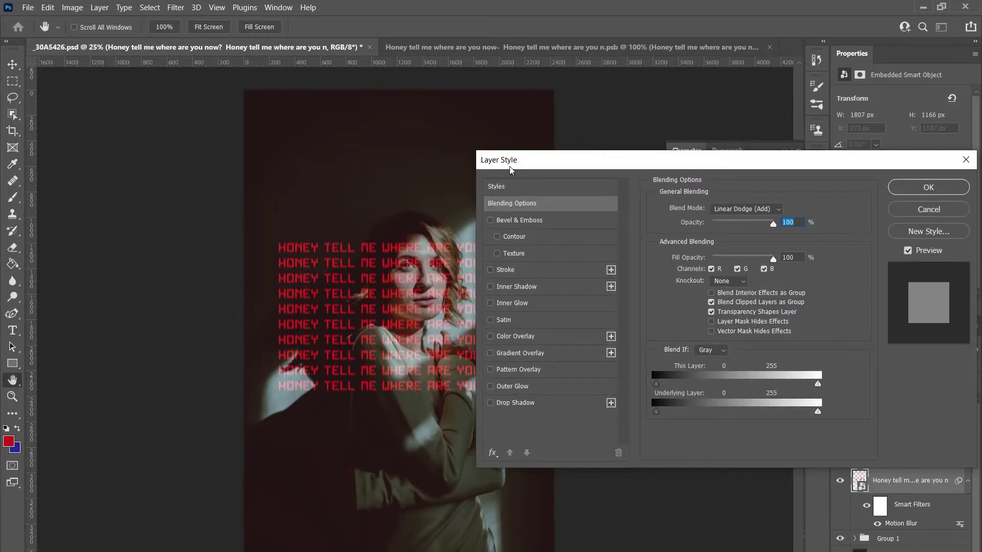
mouse_move(564, 170)
left_mouse_down()
mouse_move(328, 168)
mouse_move(593, 110)
mouse_move(600, 168)
mouse_move(535, 176)
mouse_move(547, 173)
left_mouse_up()
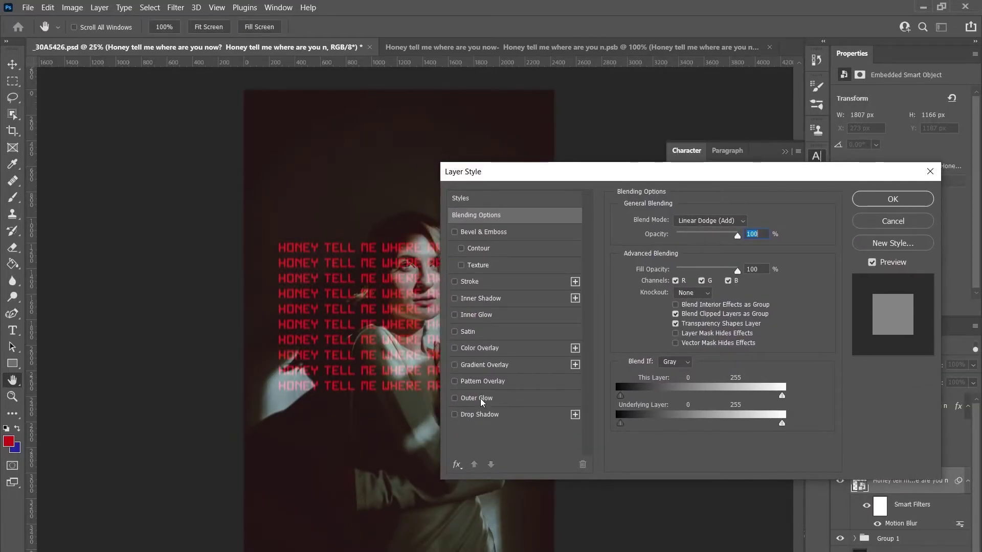
left_click(454, 398)
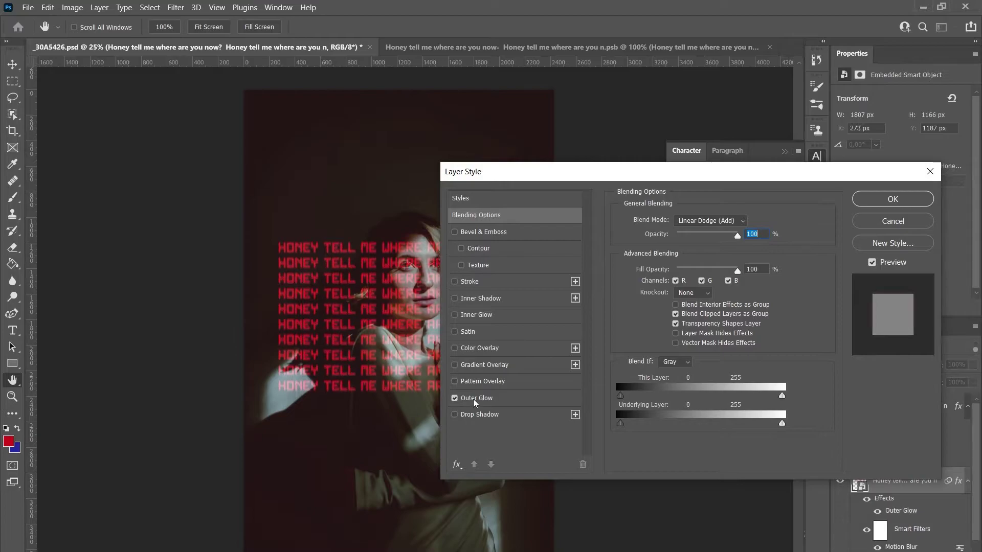
left_click(474, 402)
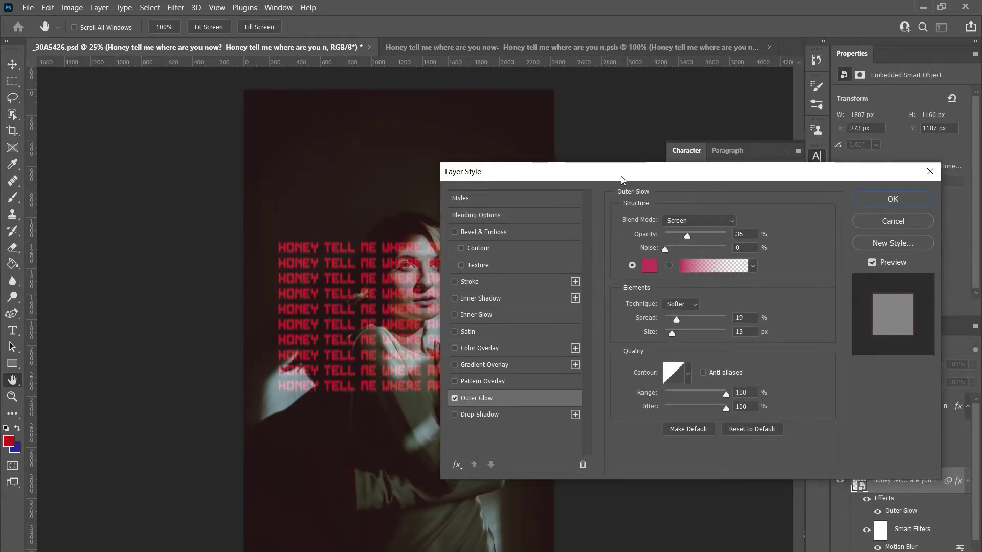
left_click_drag(622, 179, 665, 171)
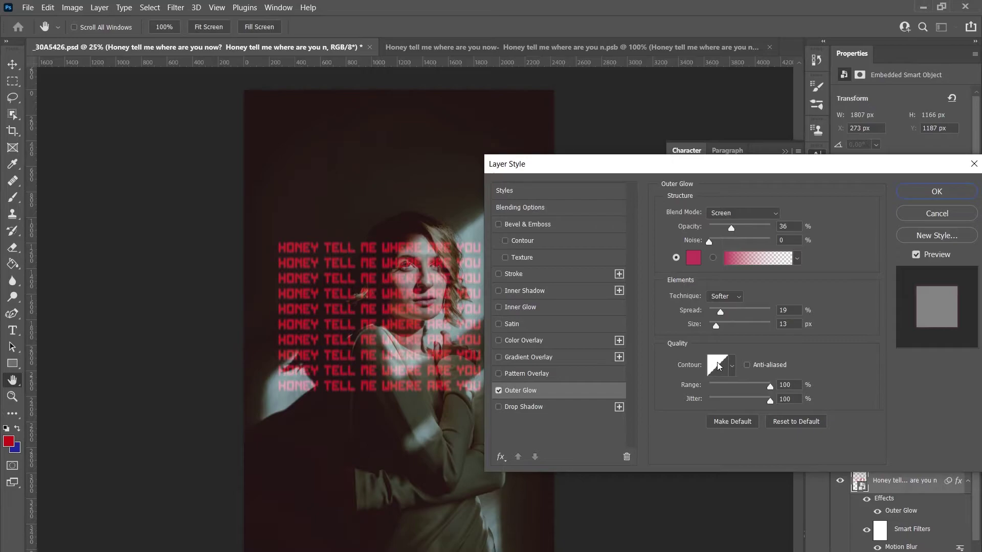
- Try several glow contour presets, settling on the Linear contour
left_click(733, 366)
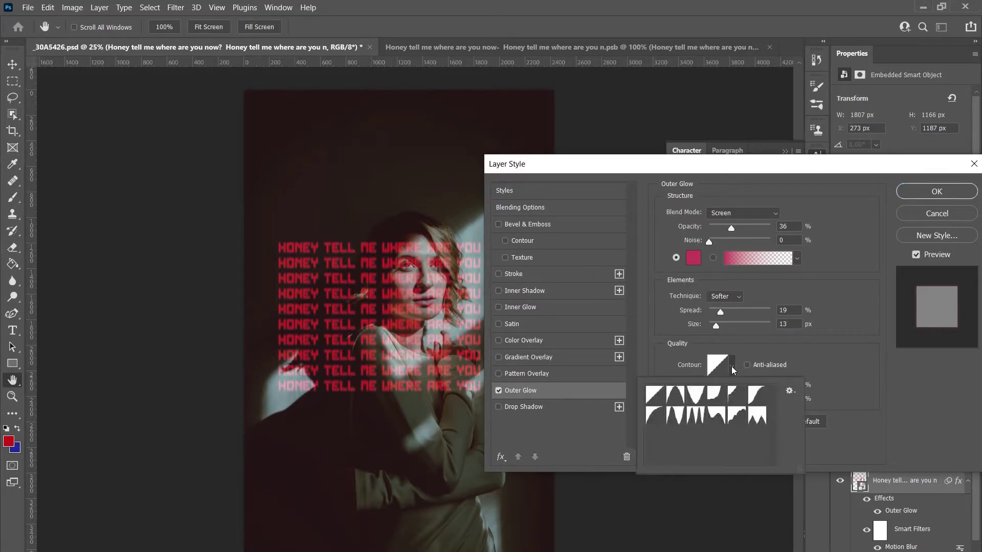
left_click(735, 398)
left_click(732, 364)
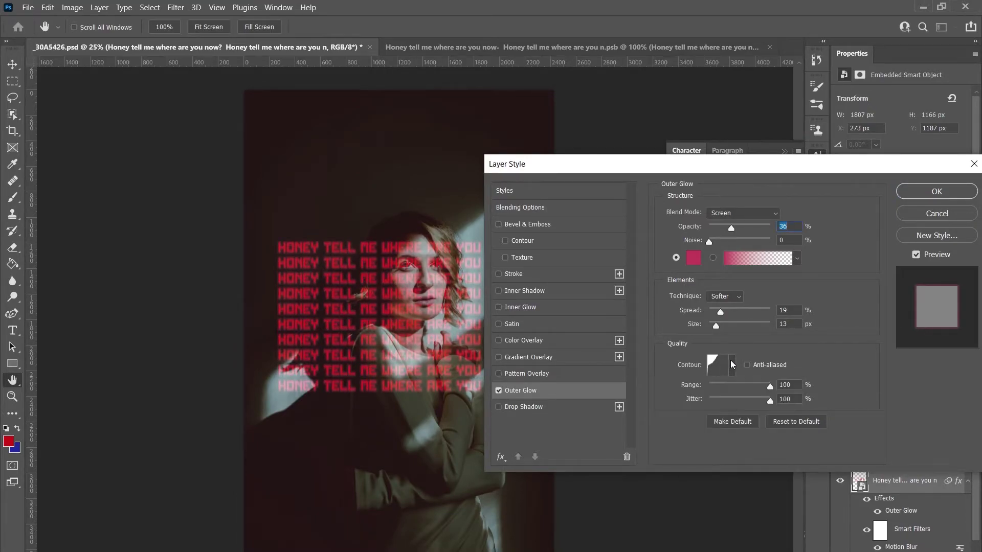
left_click(732, 365)
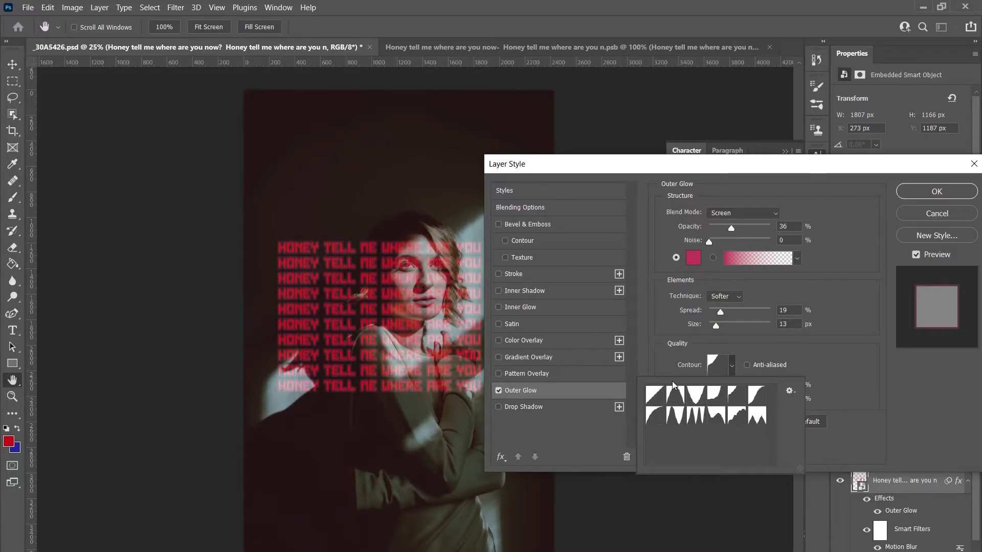
left_click(733, 418)
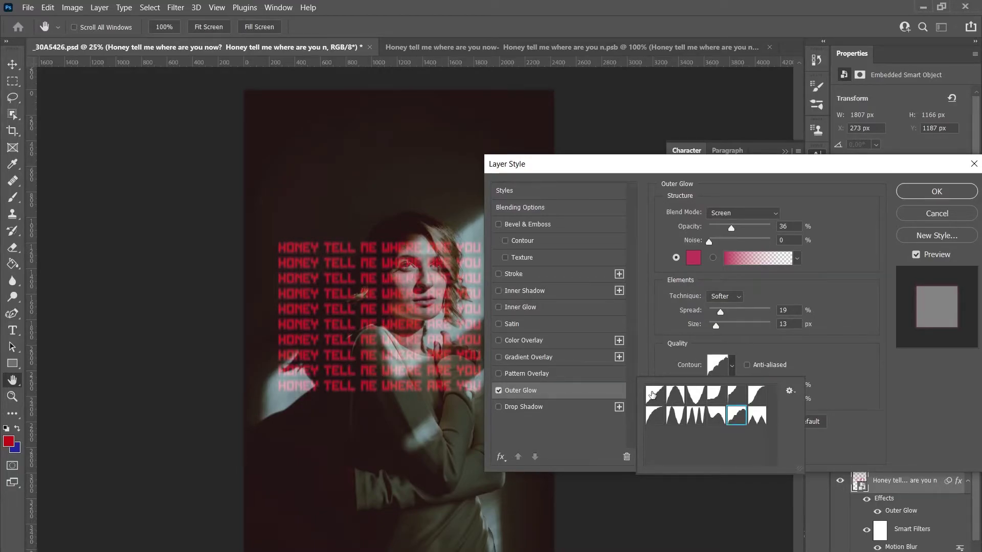
left_click(678, 398)
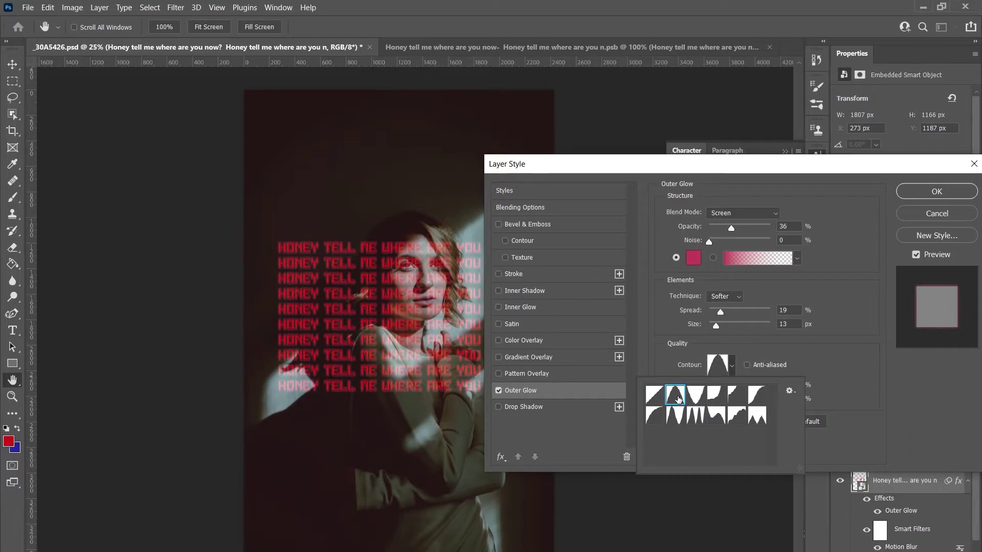
left_click(695, 398)
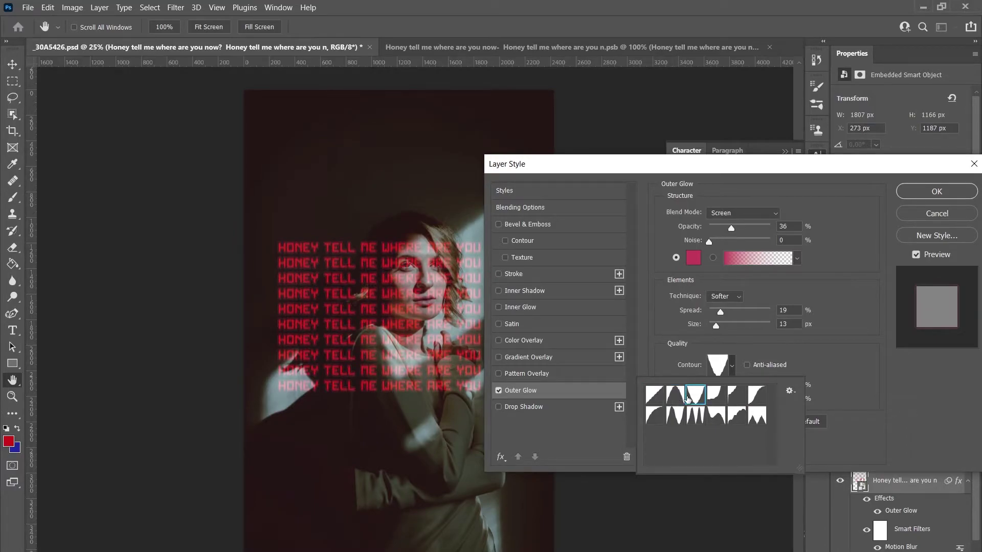
left_click(713, 399)
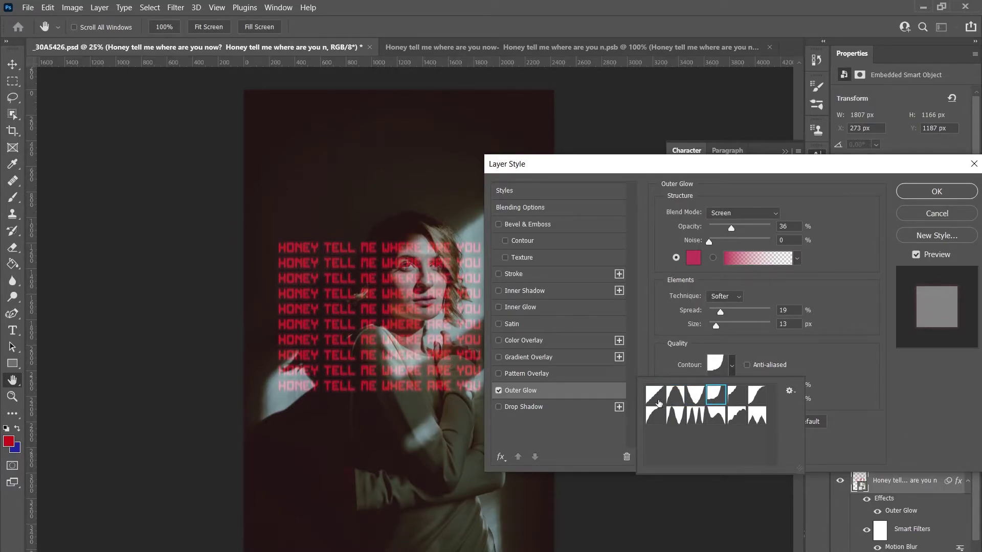
left_click(654, 409)
left_click(654, 402)
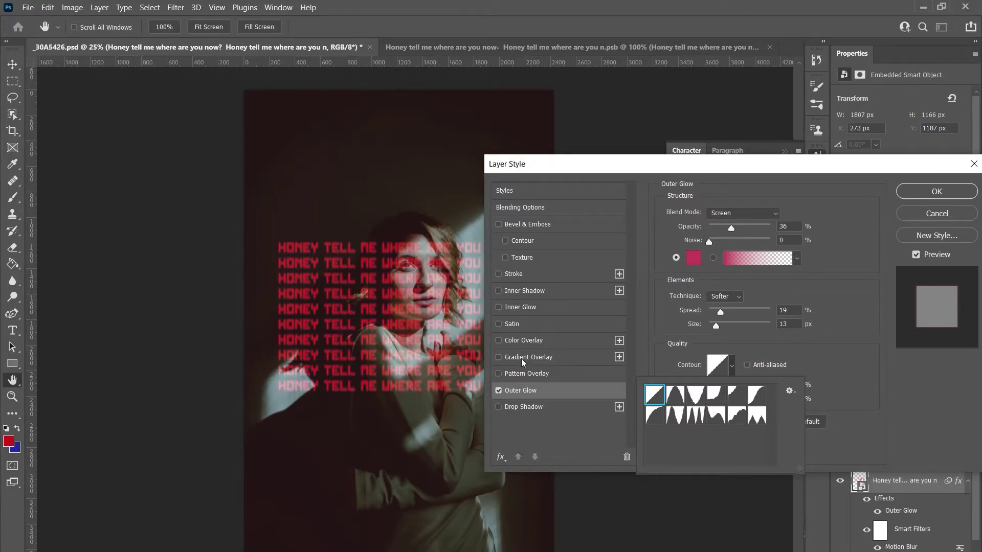
- Add a Linear Dodge Pattern Overlay at 25% opacity and 1000% scale, then apply the styles
left_click(528, 373)
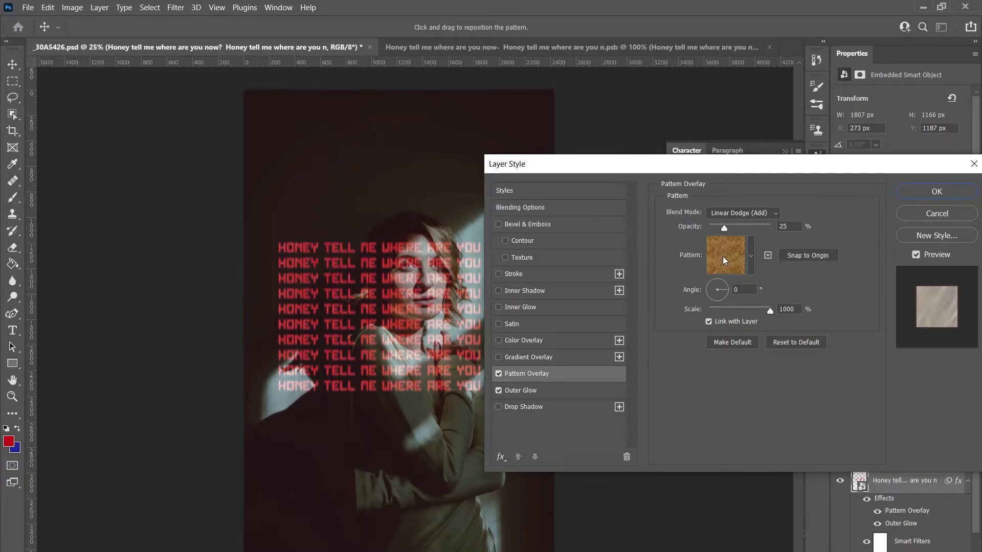
left_click(752, 257)
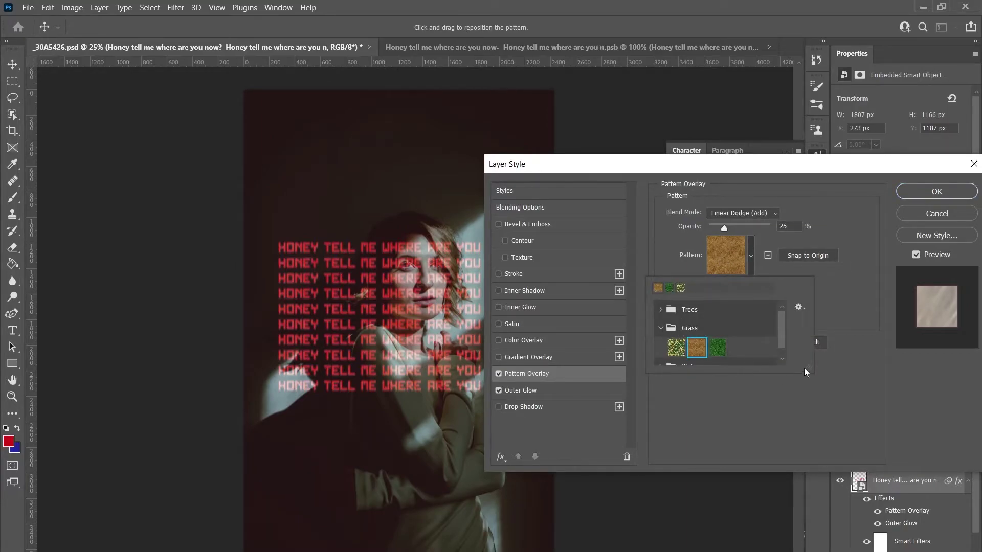
left_click(797, 401)
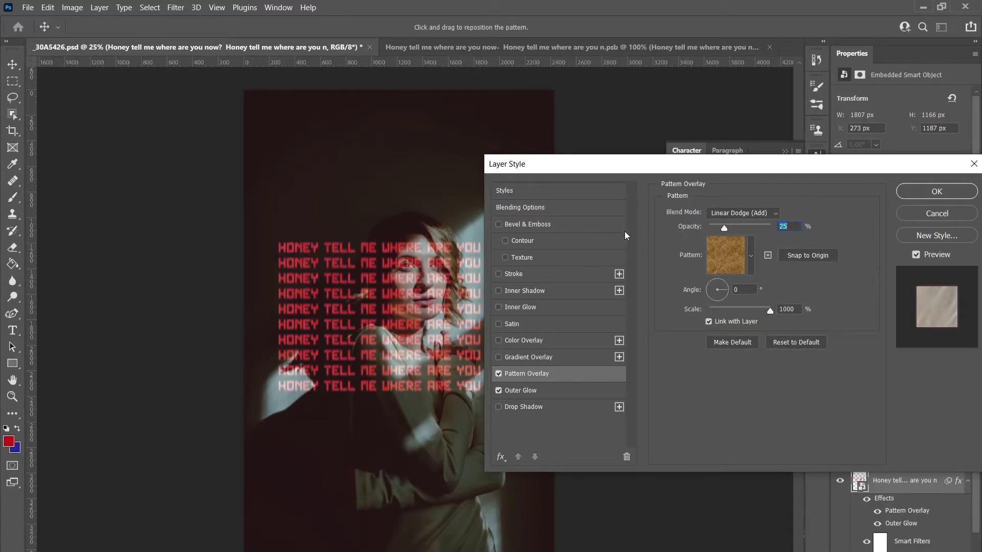
left_click_drag(604, 170, 666, 163)
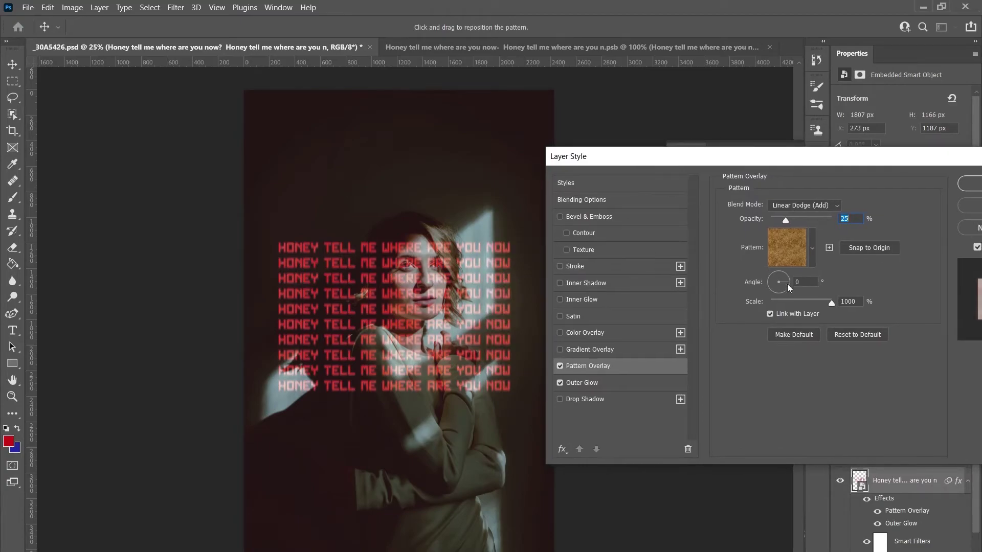
left_click(560, 366)
left_click(560, 366)
left_click_drag(624, 171, 273, 161)
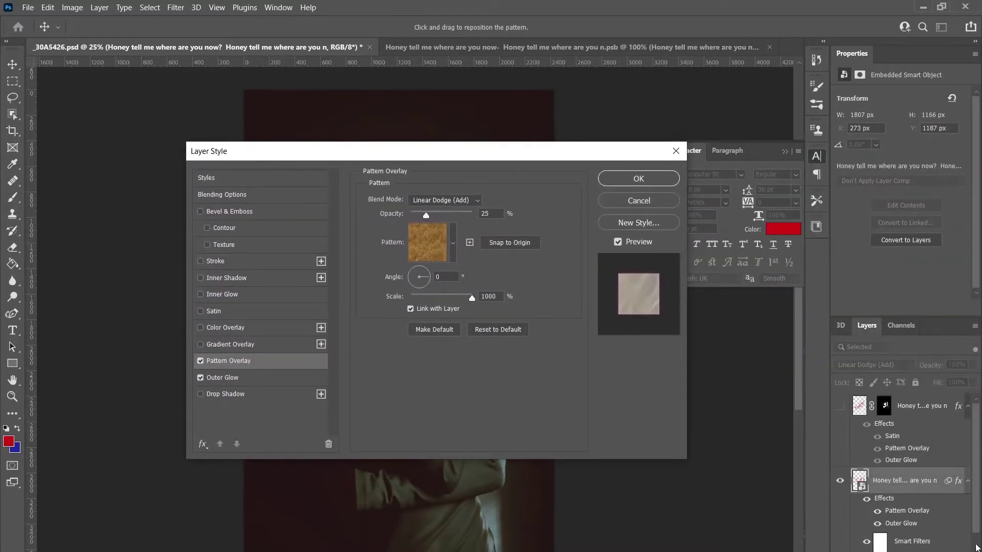
left_click_drag(527, 159, 845, 107)
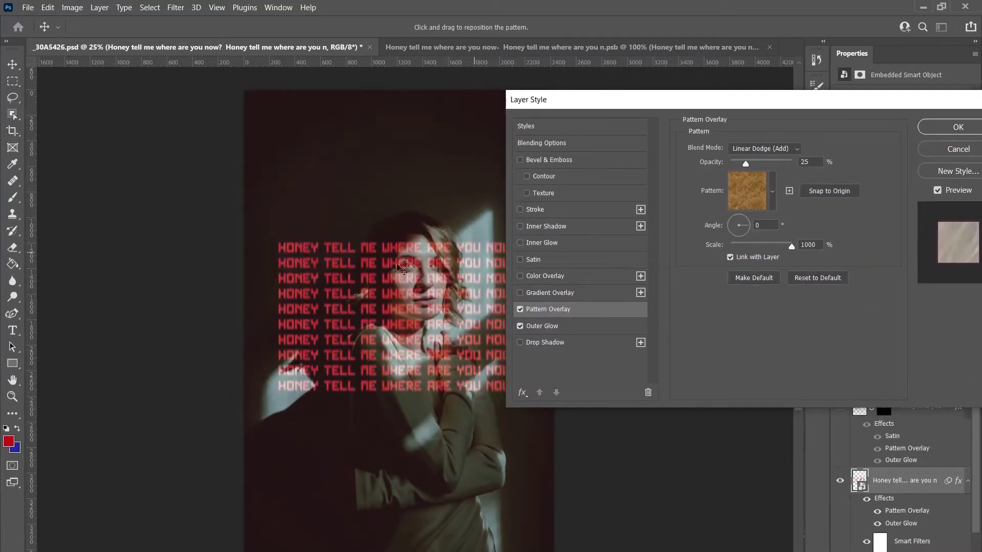
left_click(946, 127)
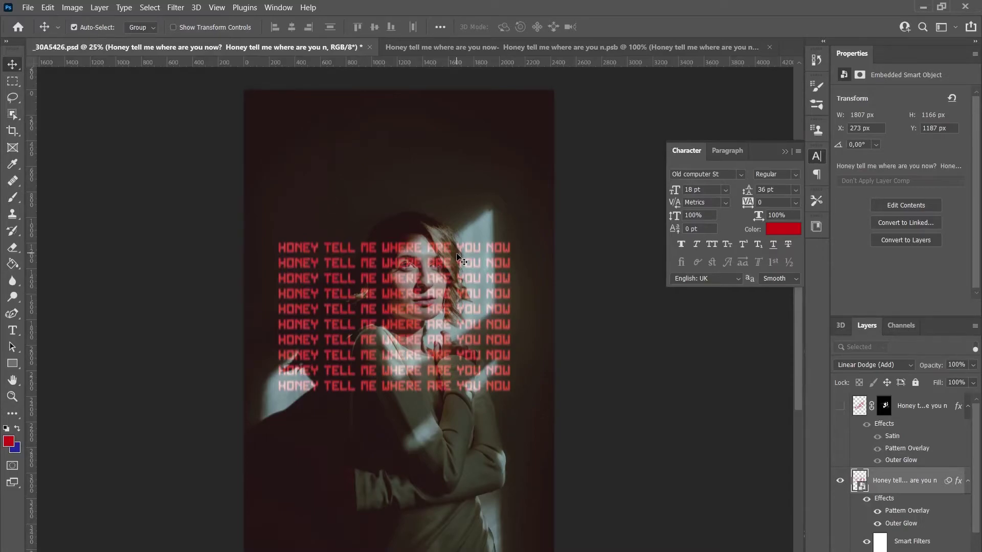
- Skew the text block about -6.6° with its right side rising, squashed to roughly 81% height
key("ctrl+t")
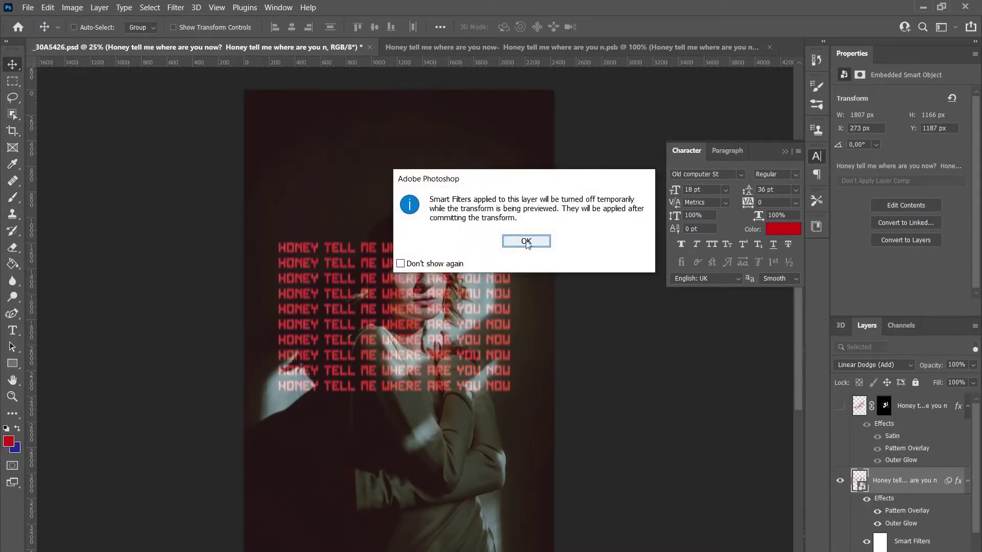
left_click(526, 241)
mouse_move(510, 244)
left_mouse_down()
mouse_move(503, 227)
mouse_move(474, 246)
mouse_move(518, 254)
left_mouse_up()
left_click_drag(263, 244, 263, 272)
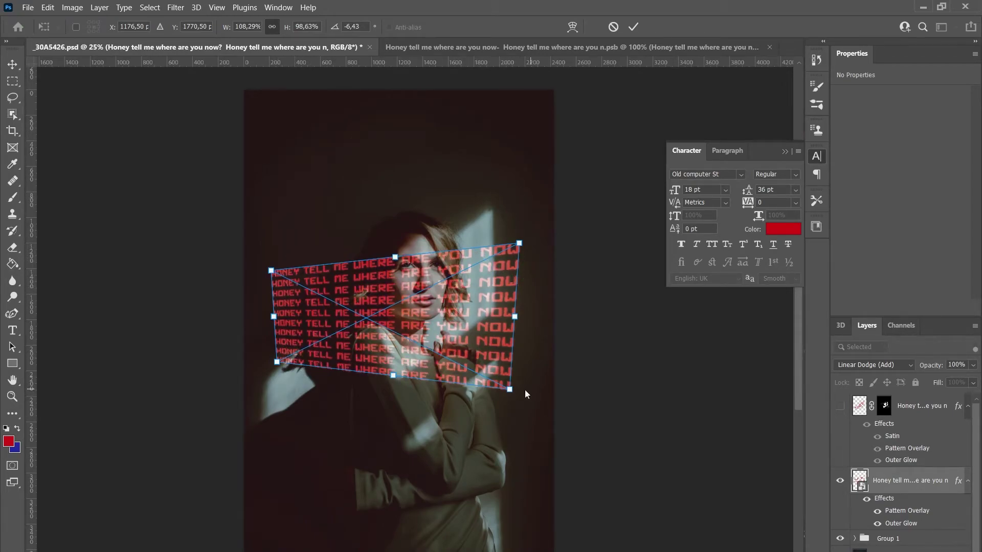
left_click_drag(509, 390, 504, 378)
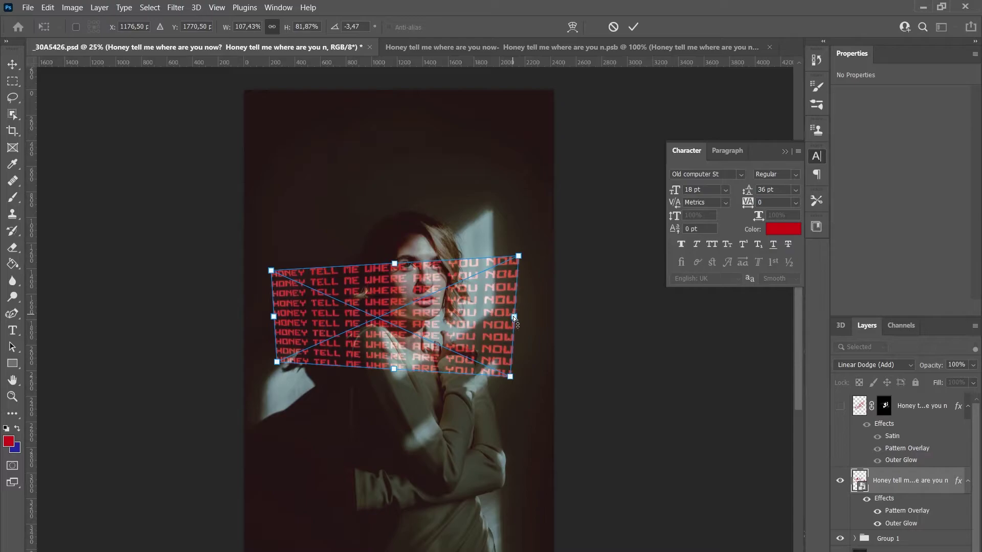
left_click_drag(513, 316, 514, 303)
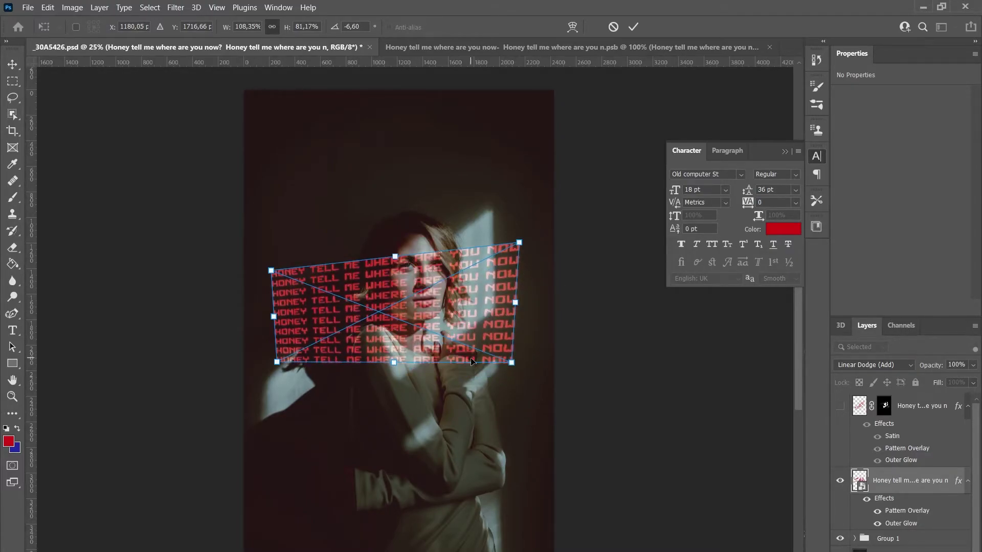
key("Return")
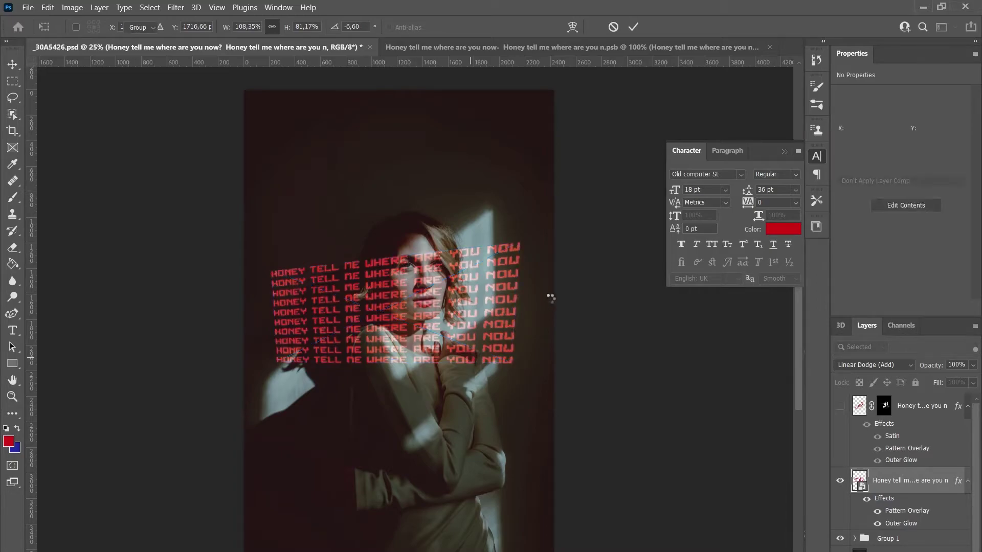
- Rotate the red text block about 20° counter-clockwise and shift it up and left
key("ctrl+t")
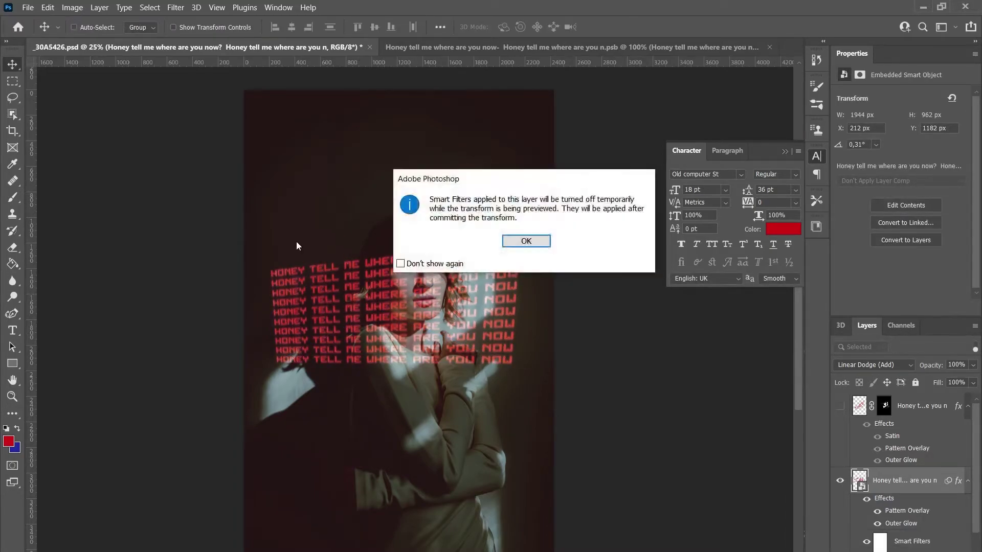
left_click(505, 244)
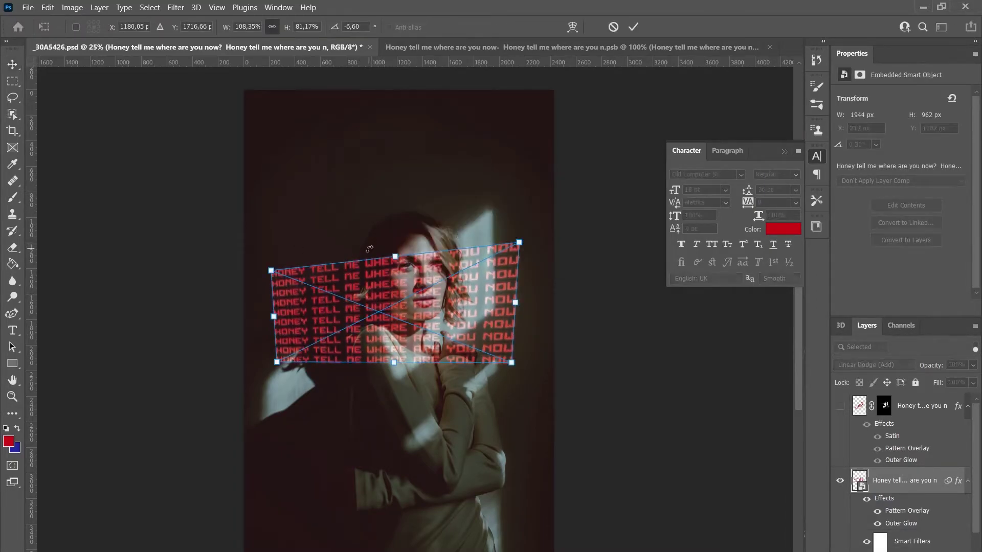
left_click_drag(287, 250, 278, 277)
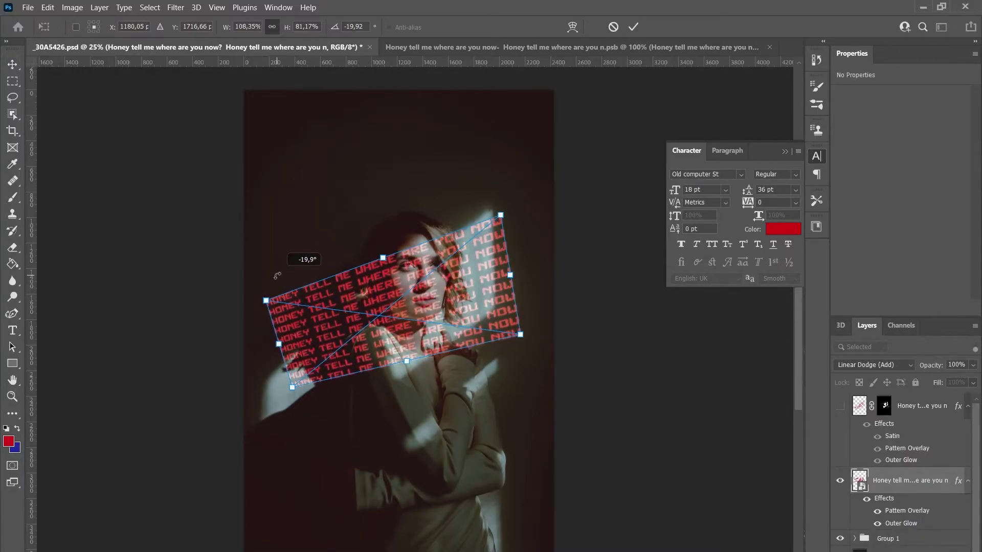
left_click_drag(363, 294, 356, 318)
key("Return")
left_click_drag(478, 319, 466, 305)
- Stretch the red text block taller so it slants steeply across the face
key("ctrl+t")
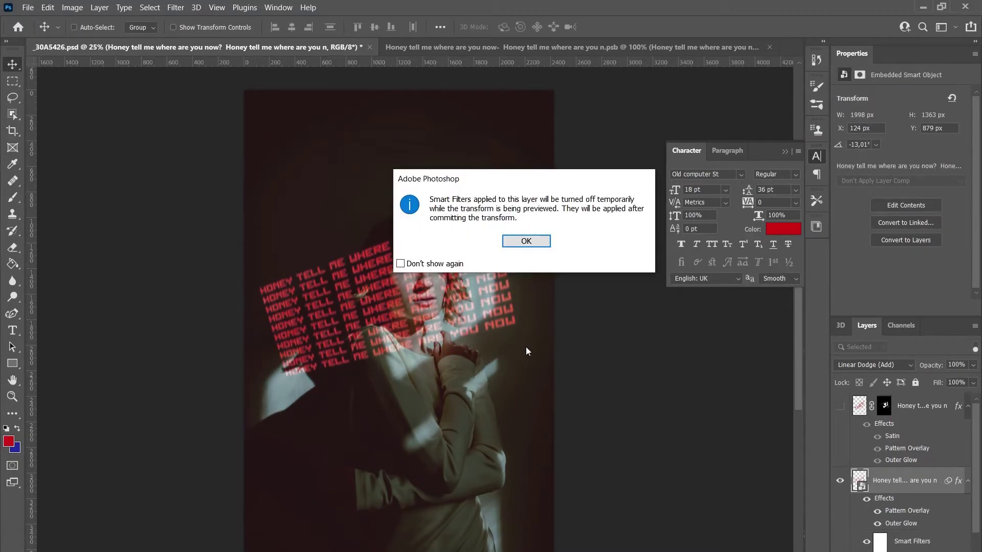
left_click(520, 247)
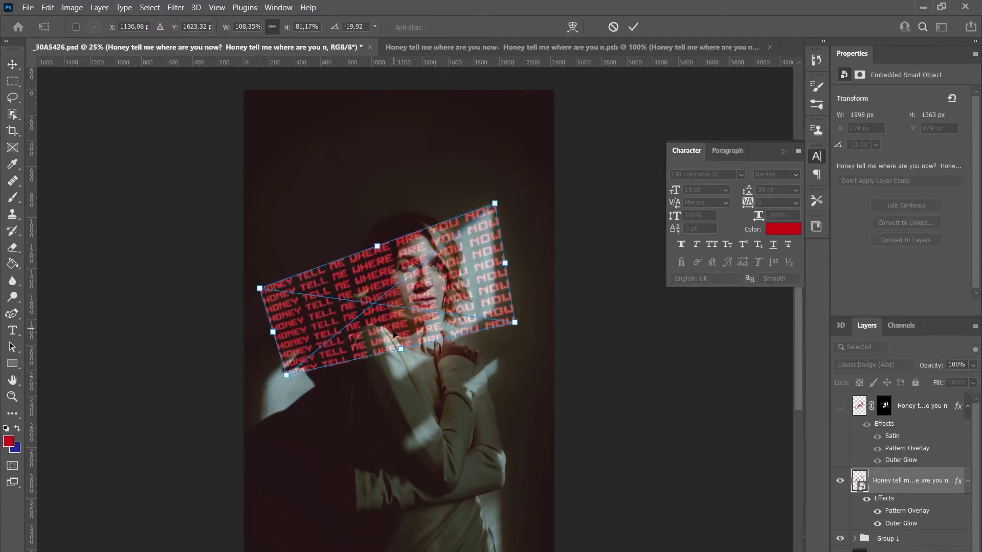
left_click_drag(397, 351, 385, 380)
key("Return")
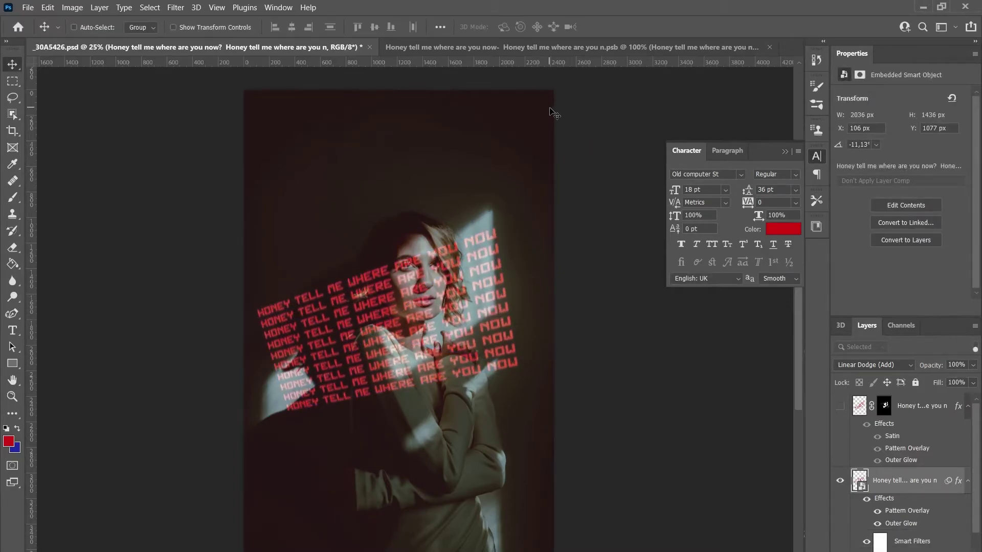
key("ctrl+t")
- Switch the transform to Warp and bend the text's left edge and corners outward
left_click(526, 242)
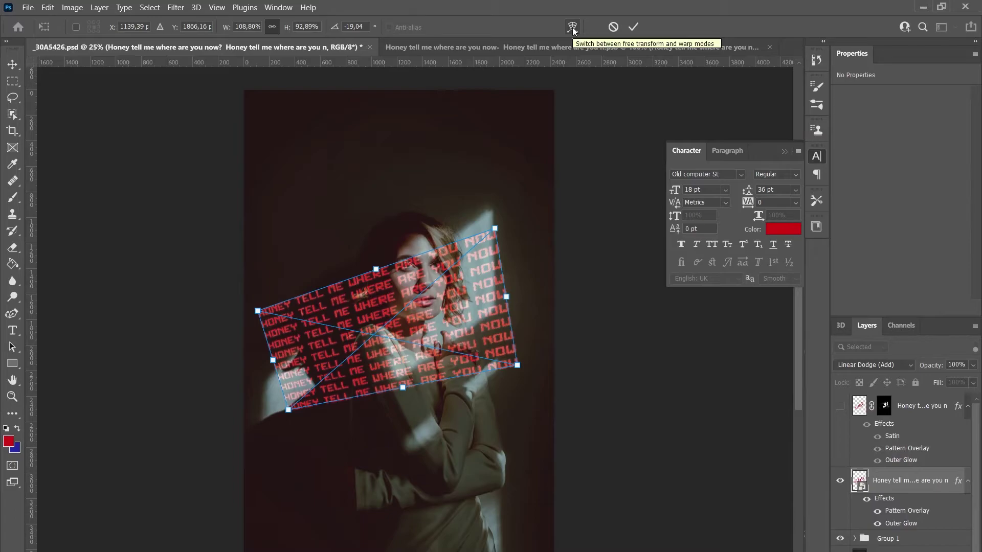
left_click(572, 27)
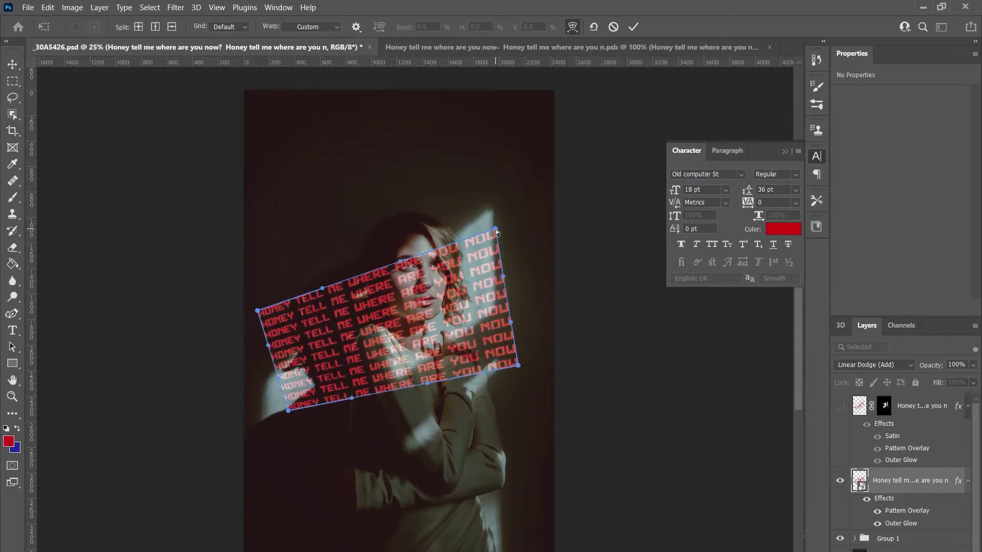
left_click_drag(495, 231, 490, 214)
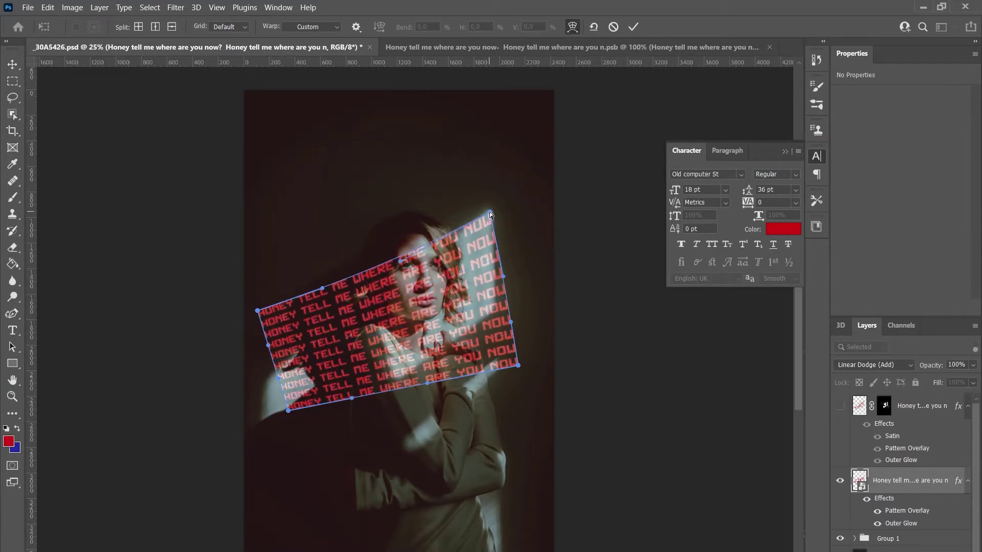
mouse_move(258, 311)
left_mouse_down()
mouse_move(267, 367)
mouse_move(264, 322)
left_mouse_up()
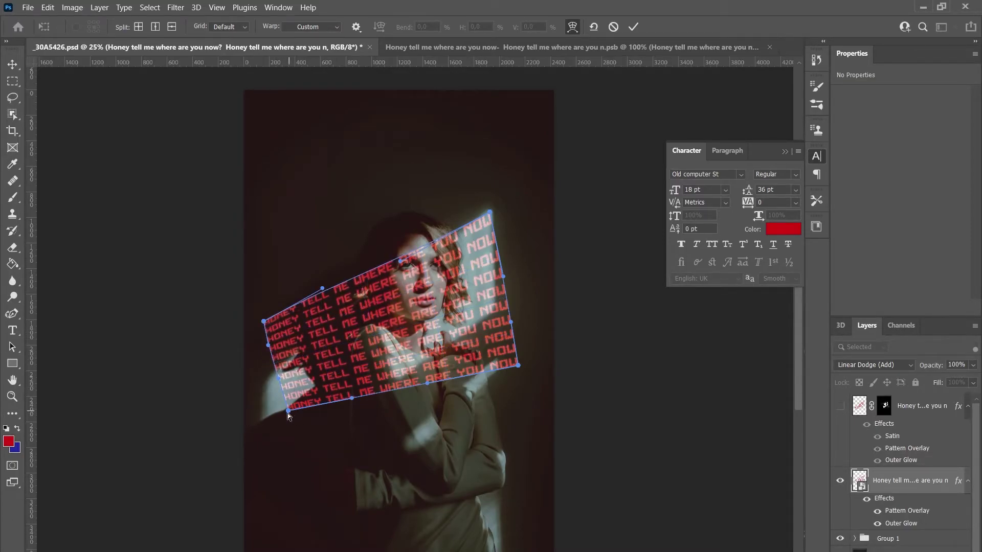
left_click_drag(288, 414, 272, 443)
left_click_drag(275, 355, 262, 380)
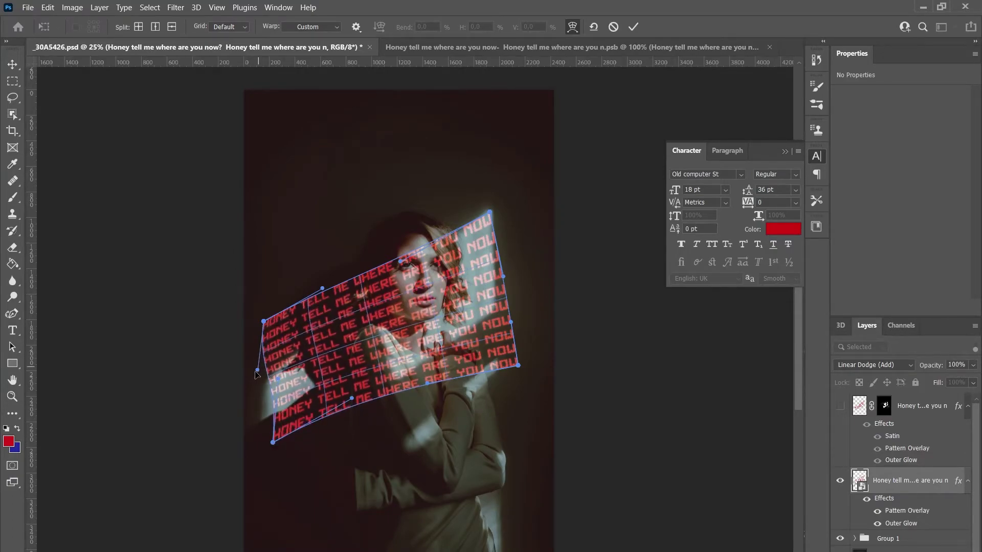
left_click_drag(273, 443, 298, 413)
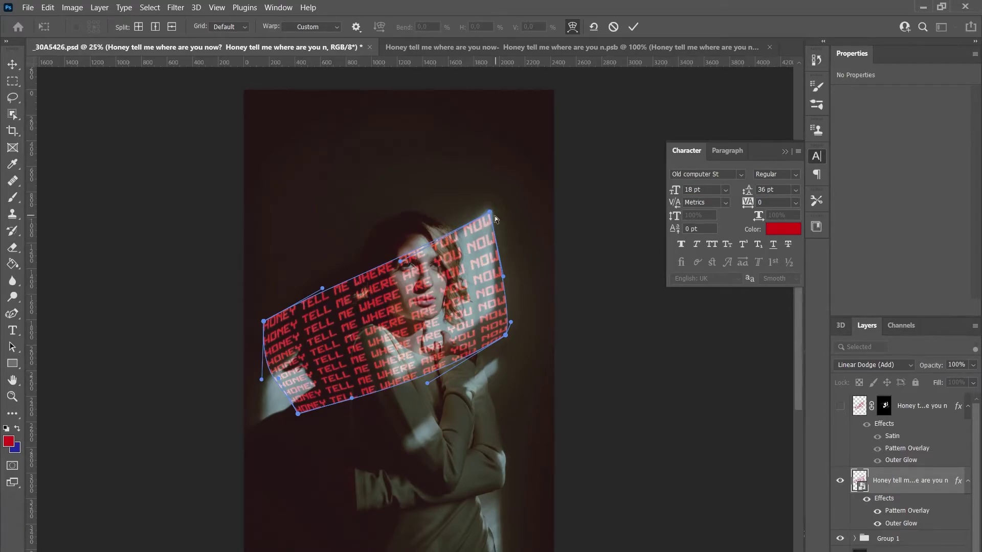
- Refine the warp, curving the right edge inward around 'YOU NOW' and raising the top-left corner
mouse_move(495, 219)
left_mouse_down()
mouse_move(496, 202)
mouse_move(497, 223)
left_mouse_up()
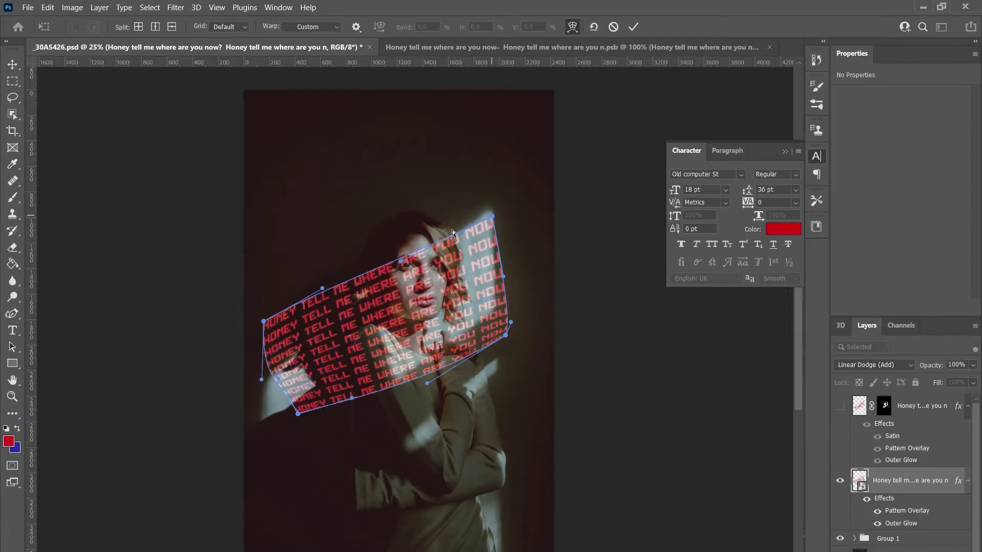
left_click_drag(401, 261, 456, 252)
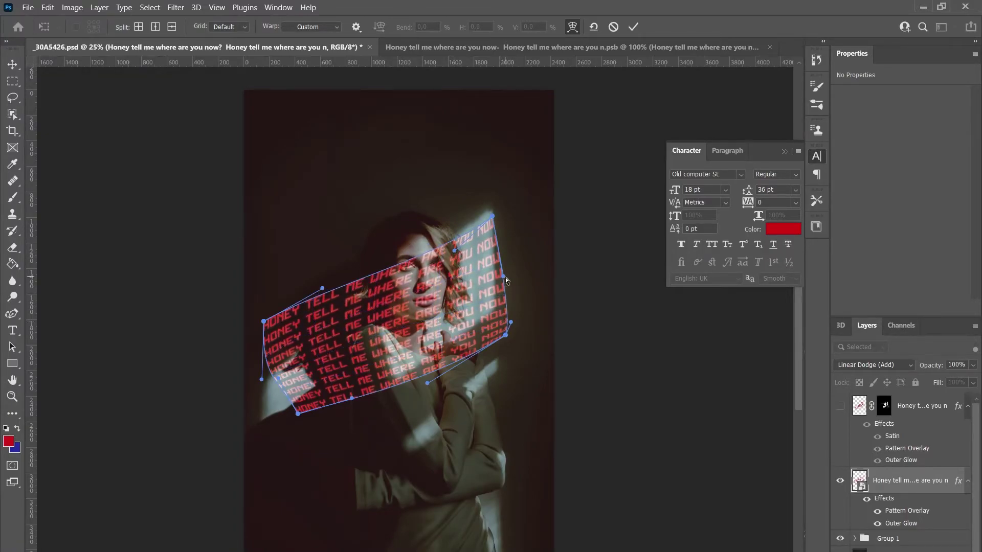
left_click_drag(504, 276, 494, 274)
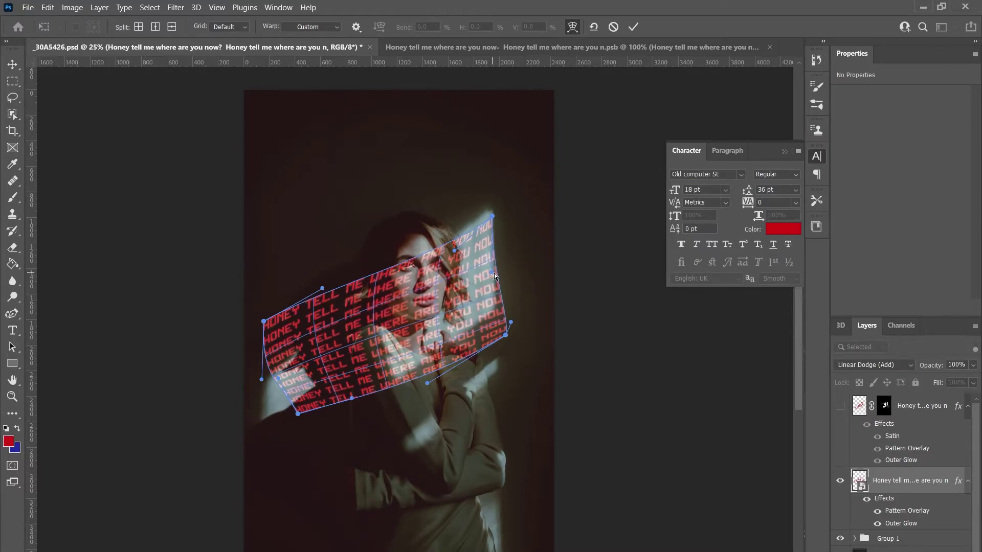
left_click_drag(509, 325, 498, 322)
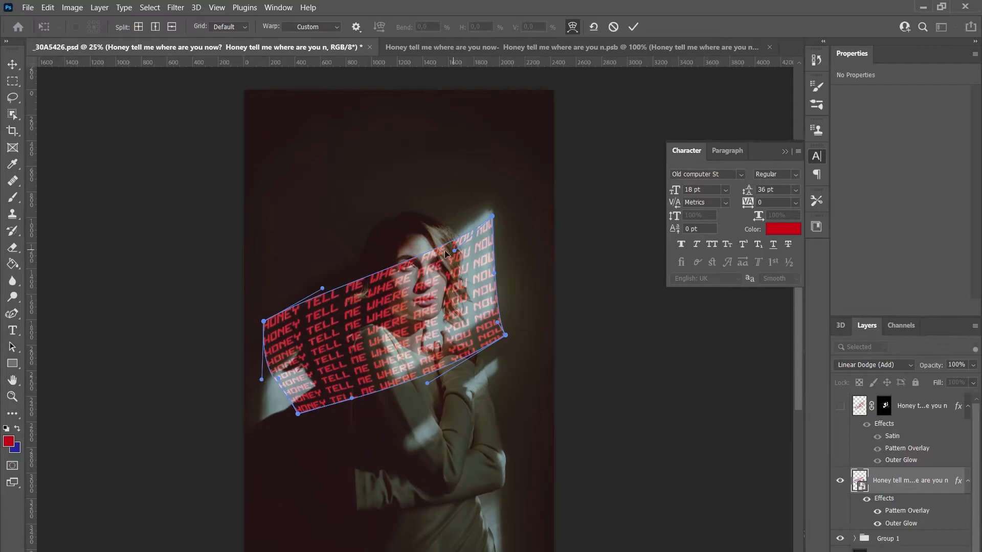
mouse_move(455, 251)
left_mouse_down()
mouse_move(431, 253)
mouse_move(445, 245)
left_mouse_up()
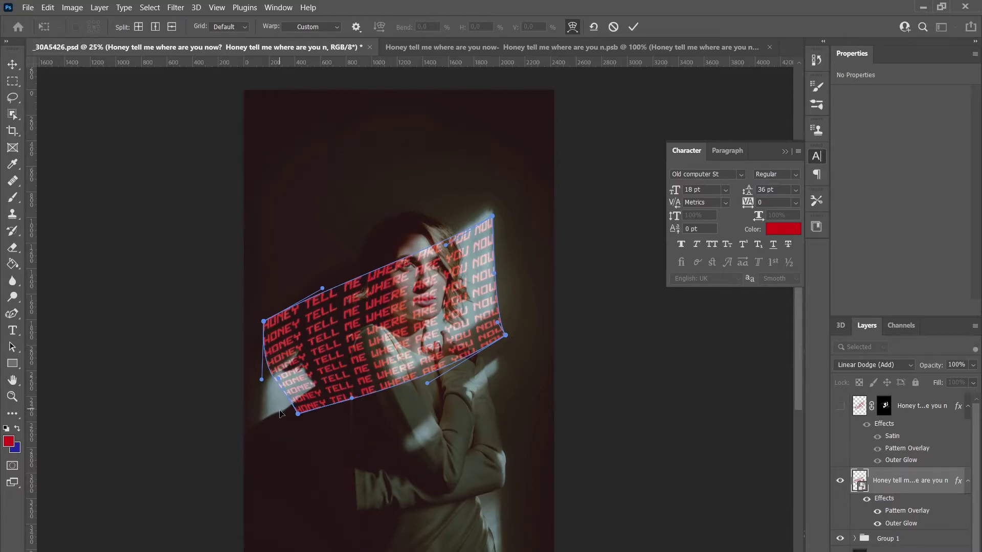
left_click_drag(264, 322, 264, 306)
left_click_drag(323, 289, 326, 297)
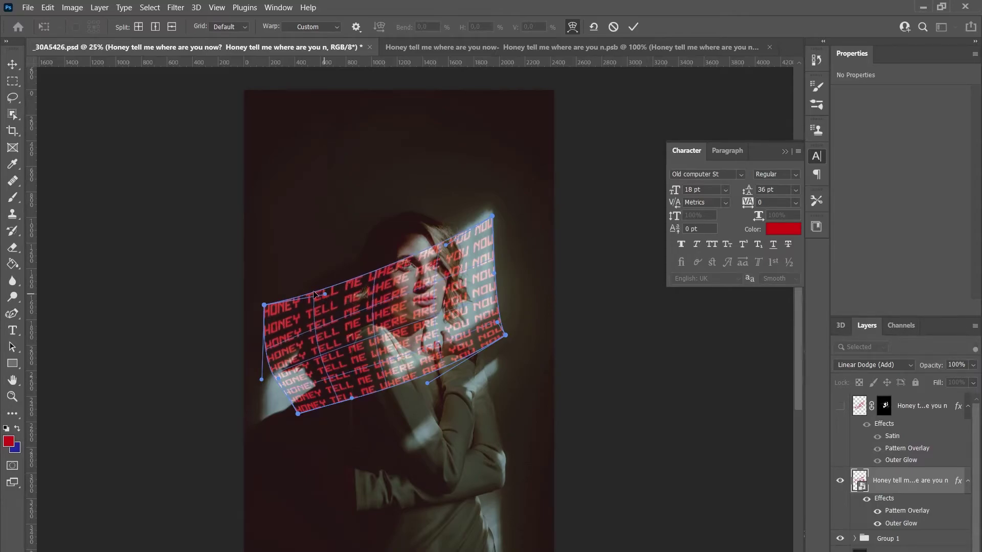
- Commit the warp and add a black Hide All mask to the text layer
key("Return")
key("ctrl+t")
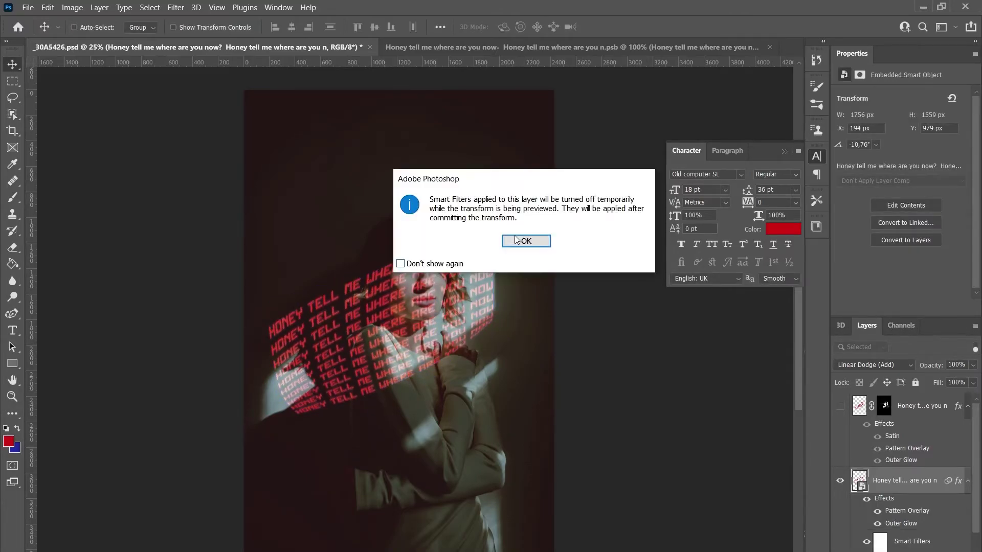
key("Return")
key("Return")
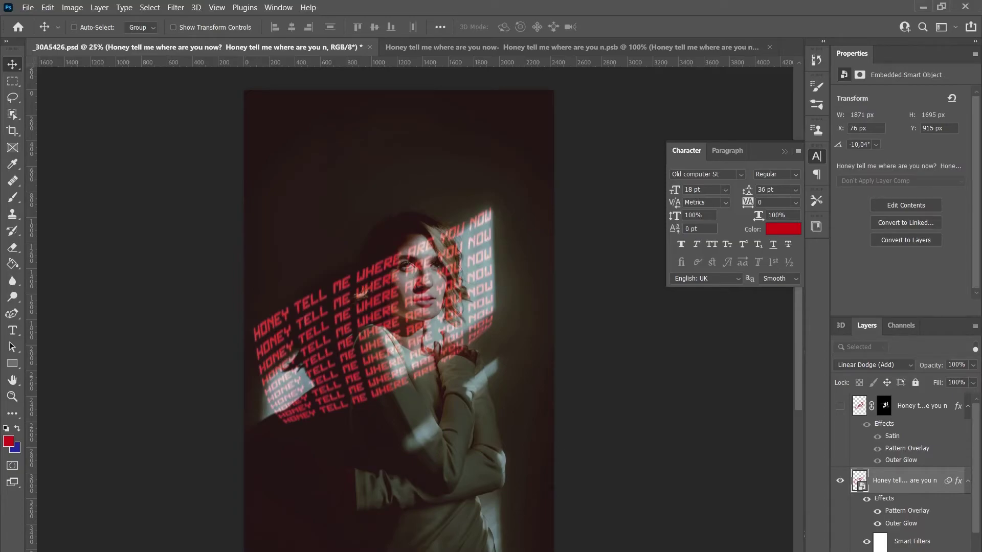
key("alt+l")
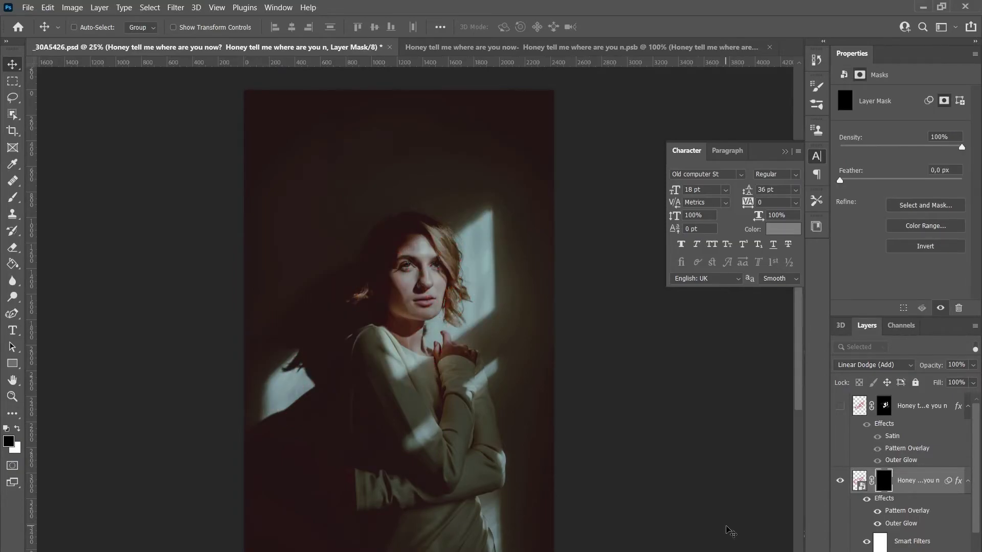
- Select the Brush tool with white as the foreground colour
left_click(11, 199)
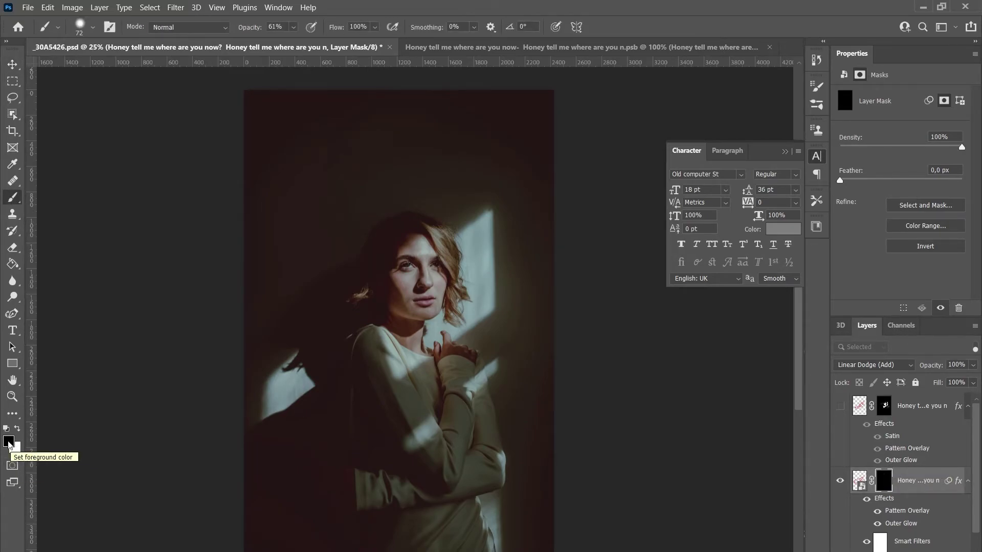
key("c")
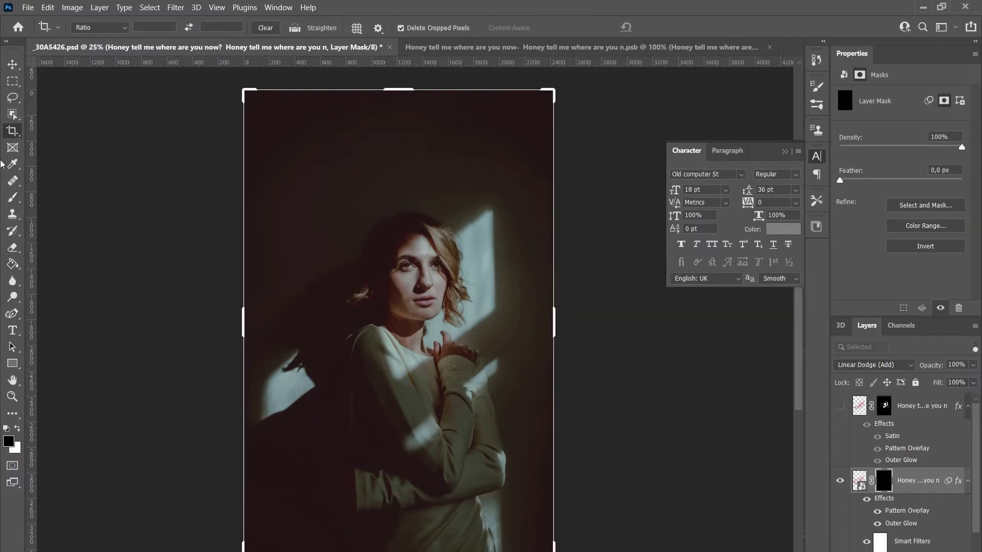
left_click(13, 65)
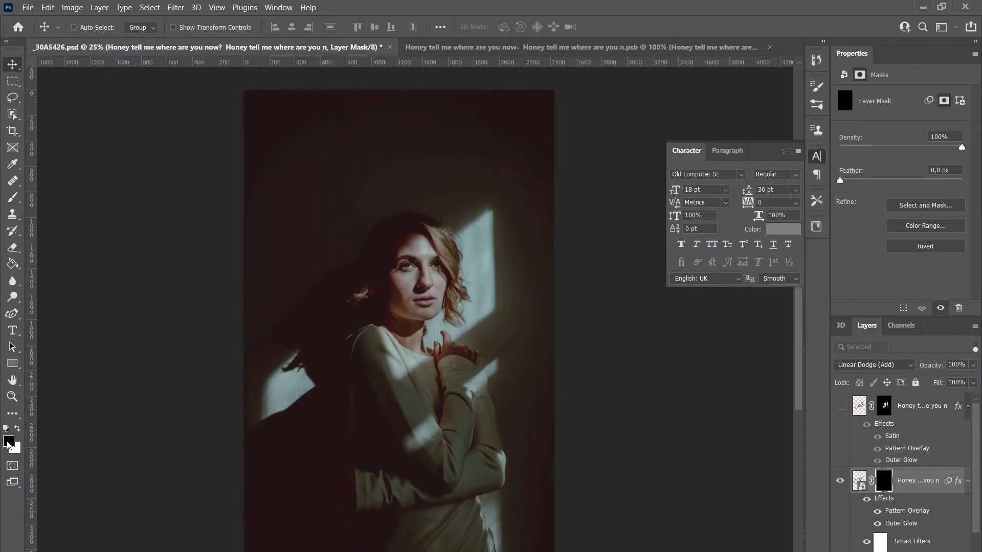
key("x")
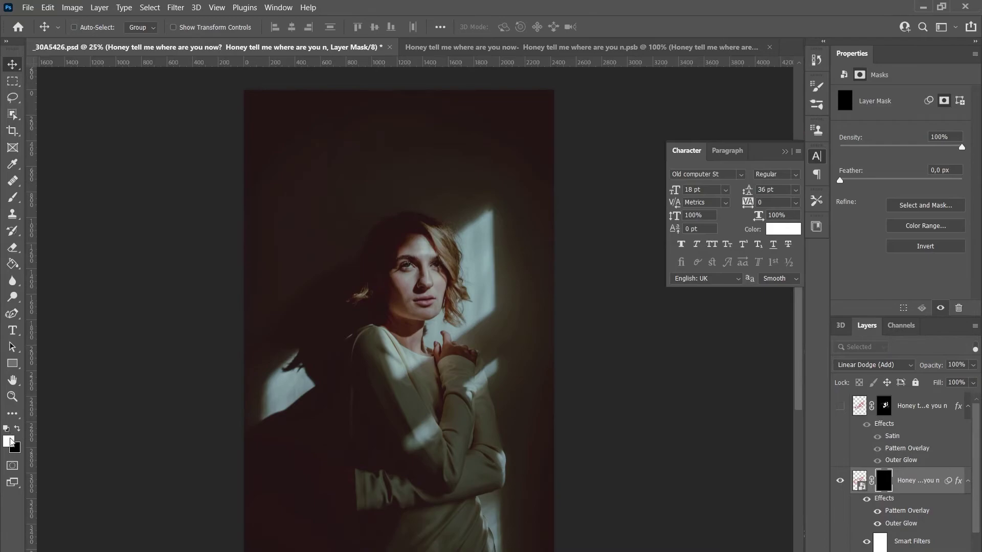
- Set the brush to 98% opacity and 114 px size
left_click(16, 198)
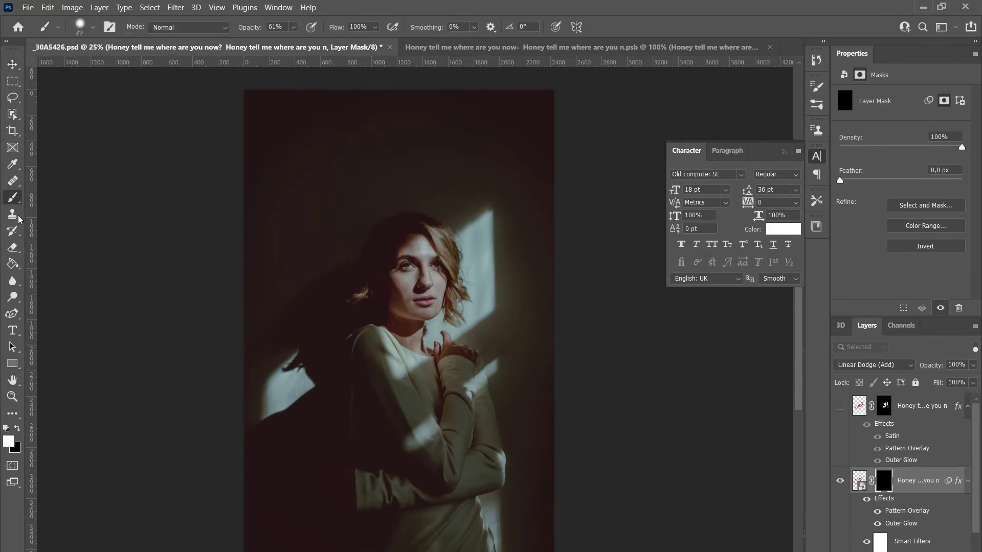
left_click(294, 28)
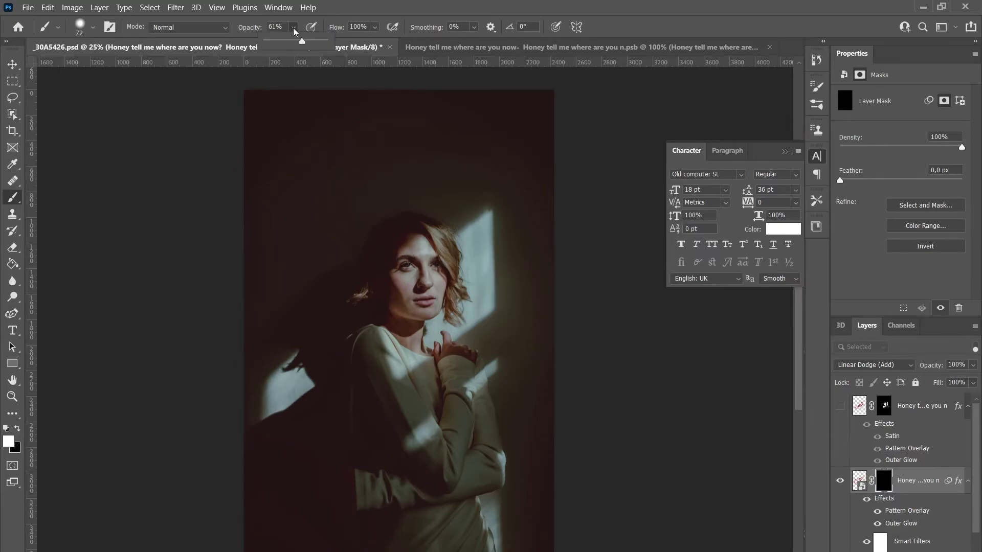
left_click_drag(302, 43, 321, 42)
left_click(93, 28)
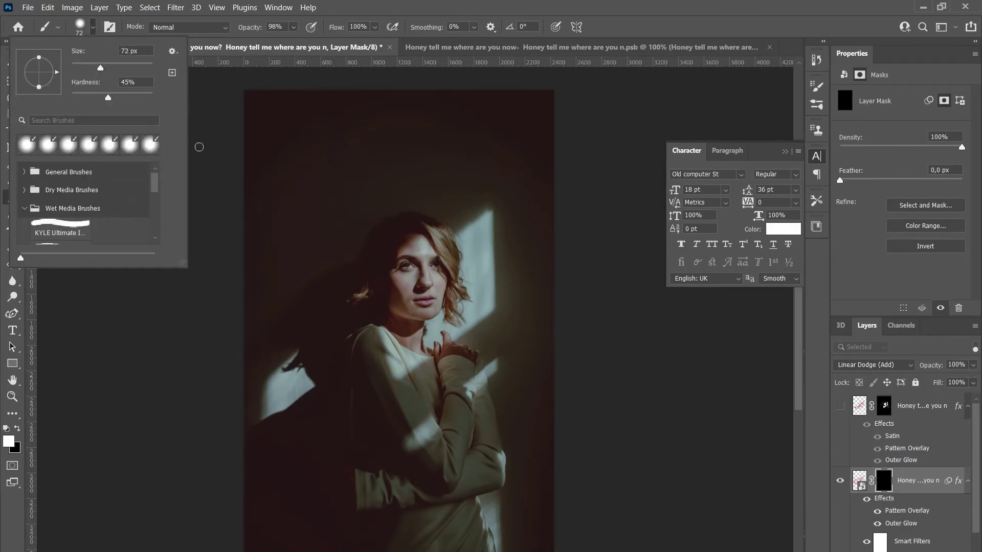
left_click_drag(100, 69, 116, 68)
- Zoom in on the woman's face and collapse the Character panel
left_click(13, 397)
left_click(12, 396)
left_click_drag(361, 305, 402, 312)
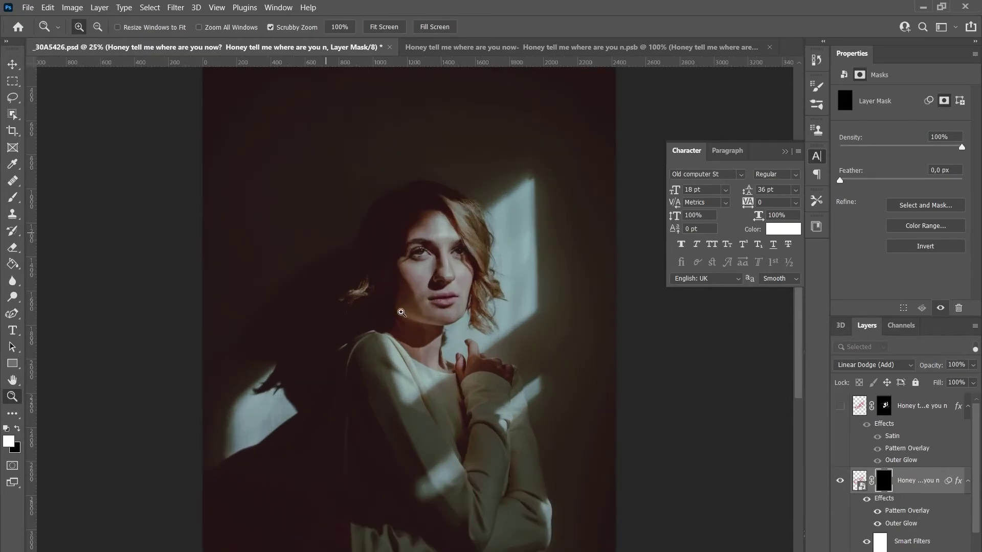
key("ctrl+plus")
left_click(786, 153)
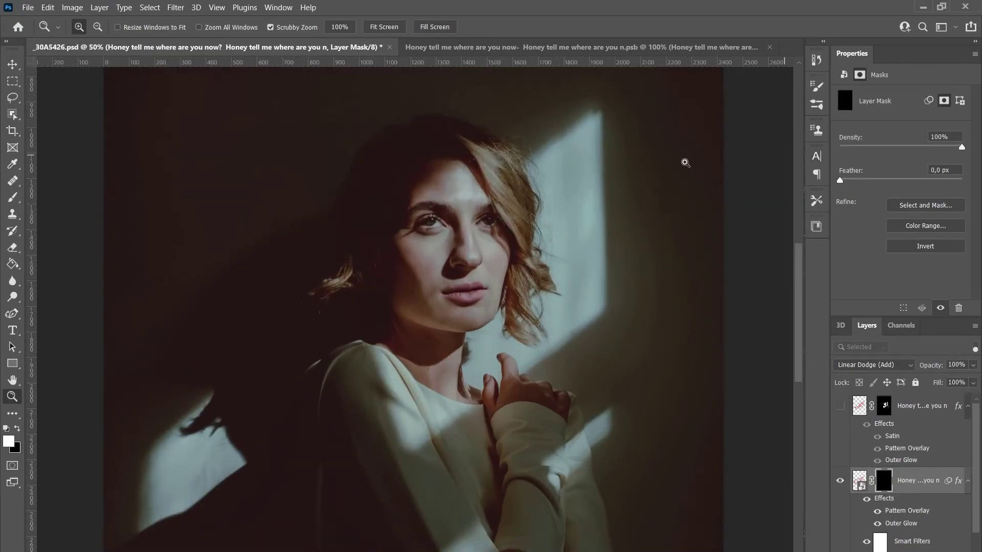
left_click(13, 197)
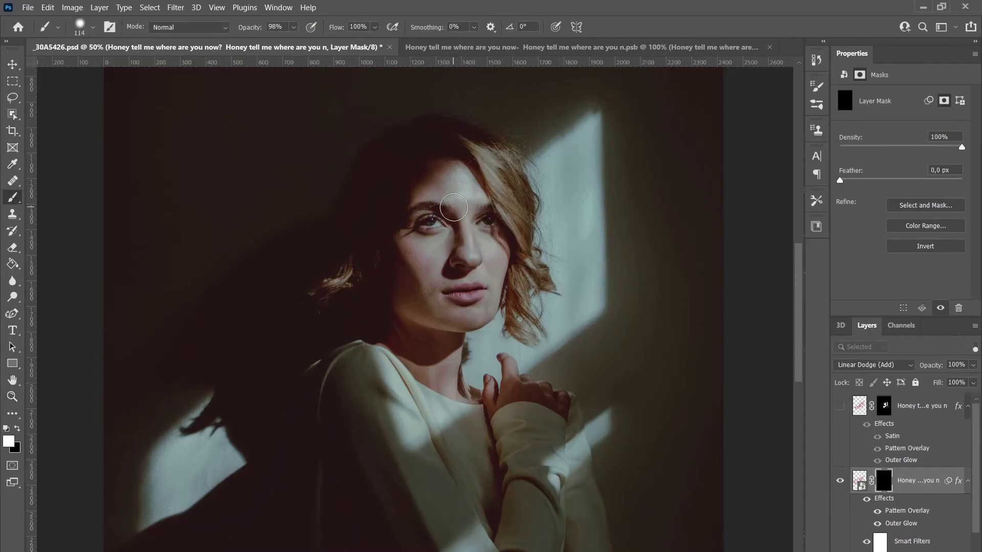
- Paint white on the mask to reveal the text on the forehead, chest, lit wall and lower-left patch
mouse_move(453, 207)
left_mouse_down()
mouse_move(425, 209)
mouse_move(466, 183)
mouse_move(467, 220)
mouse_move(438, 244)
mouse_move(426, 296)
mouse_move(480, 219)
mouse_move(438, 175)
mouse_move(480, 284)
mouse_move(391, 262)
mouse_move(511, 266)
left_mouse_up()
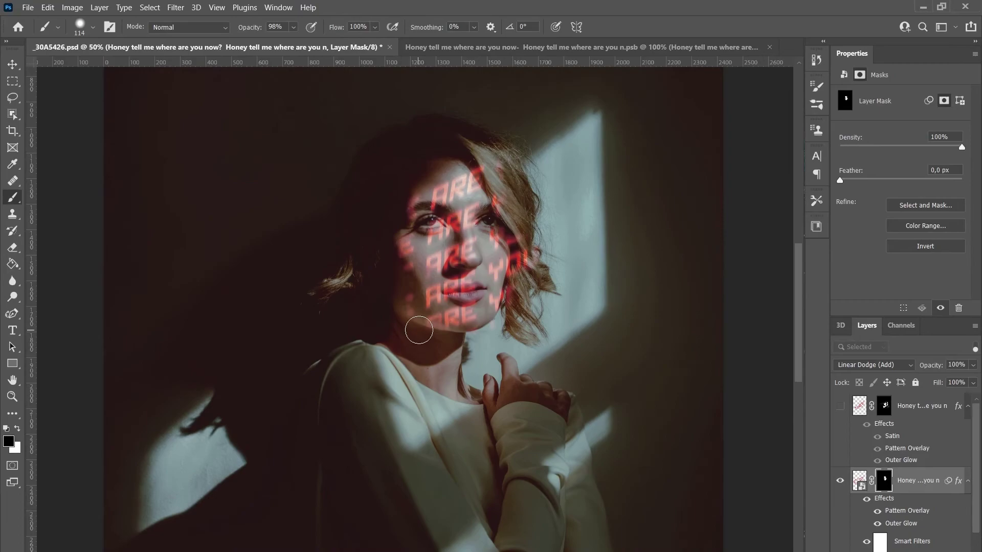
right_click(462, 372, "alt")
mouse_move(479, 377)
left_mouse_down()
mouse_move(407, 427)
mouse_move(517, 353)
left_mouse_up()
mouse_move(547, 174)
left_mouse_down()
mouse_move(591, 139)
mouse_move(589, 115)
left_mouse_up()
right_click(537, 213, "alt")
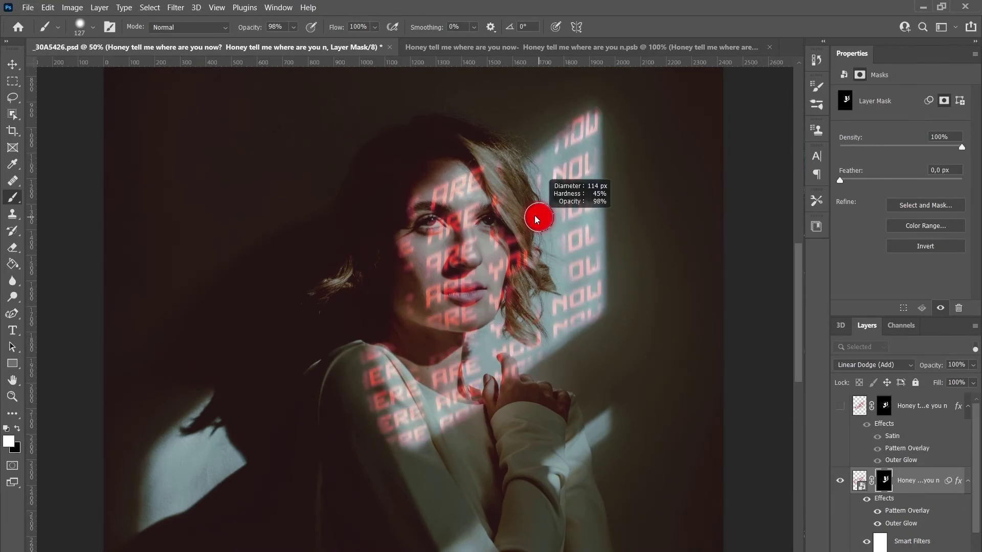
mouse_move(219, 468)
left_mouse_down()
mouse_move(174, 501)
mouse_move(205, 440)
mouse_move(207, 404)
left_mouse_up()
left_click_drag(356, 268, 337, 307)
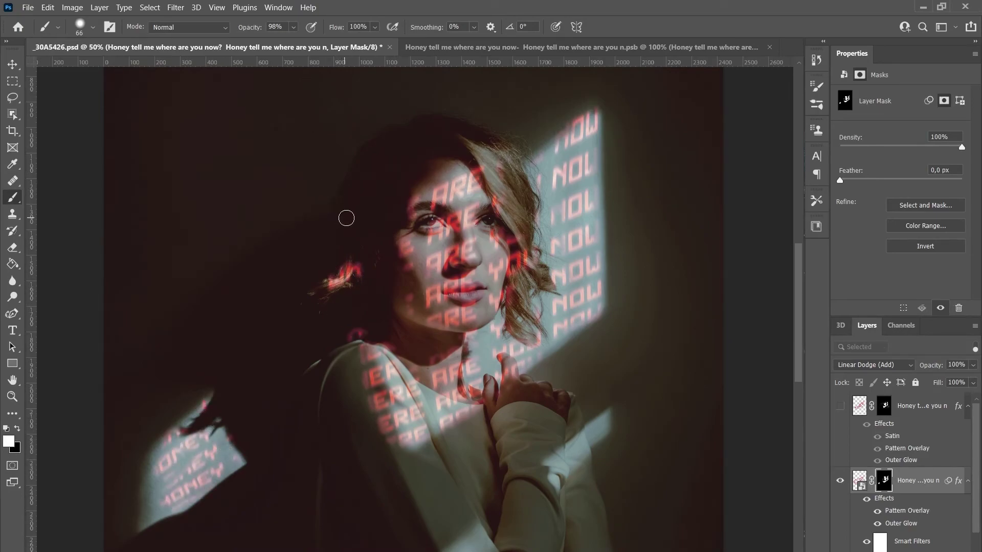
- Paint black at 40% opacity to tone down the red text on the hair strand
left_click(294, 27)
left_click(269, 41)
left_click_drag(268, 43, 274, 42)
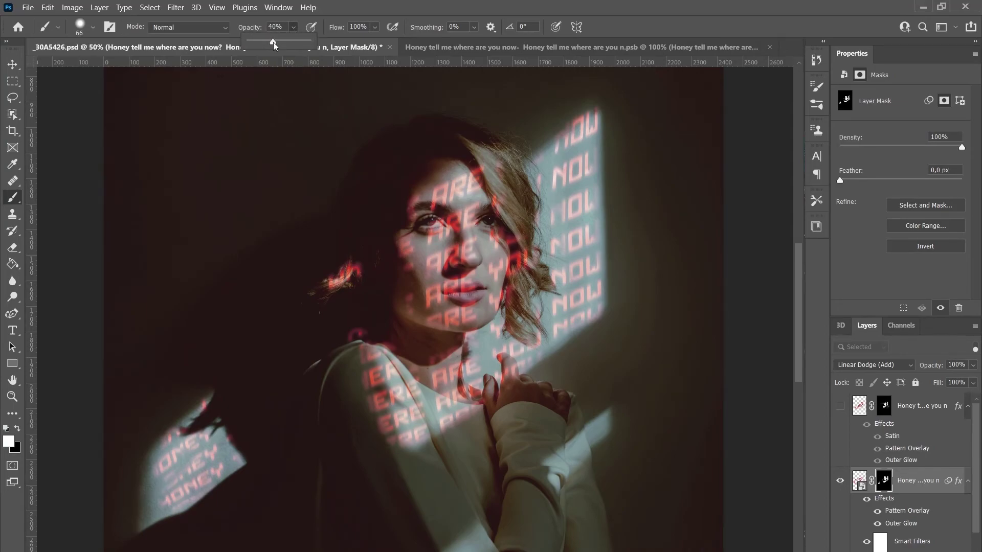
left_click(376, 419)
key("x")
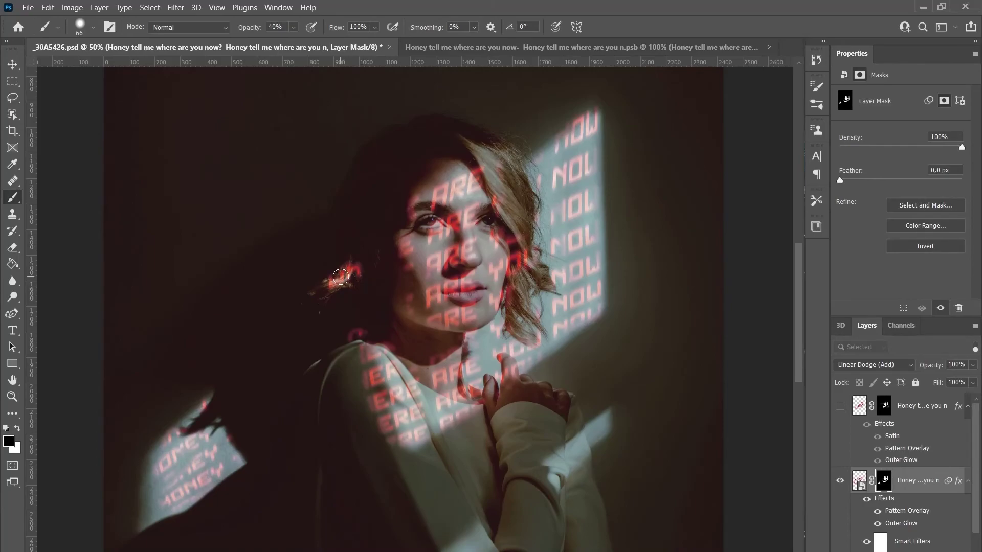
mouse_move(343, 271)
left_mouse_down()
mouse_move(318, 310)
mouse_move(340, 265)
mouse_move(345, 279)
left_mouse_up()
- Raise brush opacity to 55%, then reset opacity and resize the brush with shortcut keys
scroll(417, 353, "up", 3)
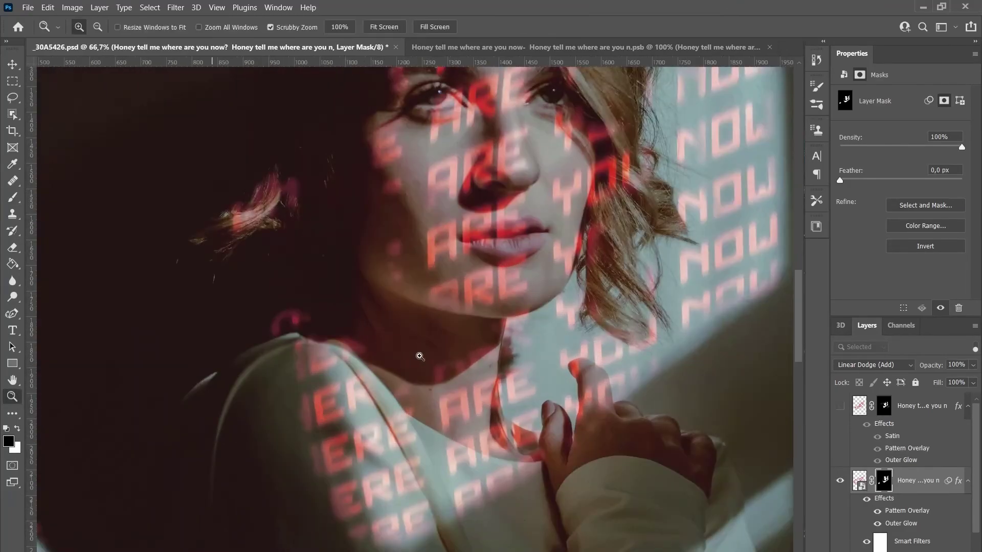
left_click(294, 27)
left_click_drag(300, 40, 309, 39)
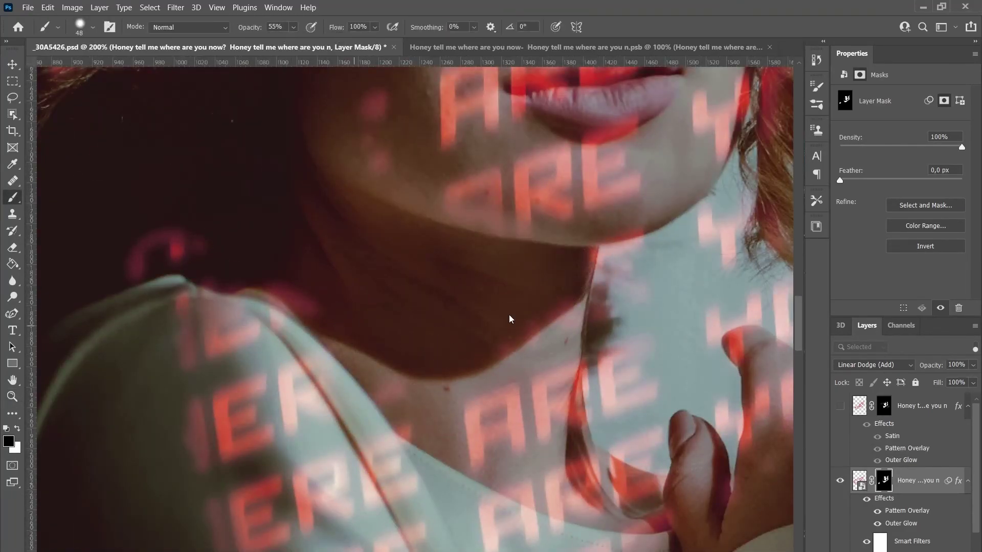
scroll(302, 281, "down", 2)
scroll(539, 311, "right", 5)
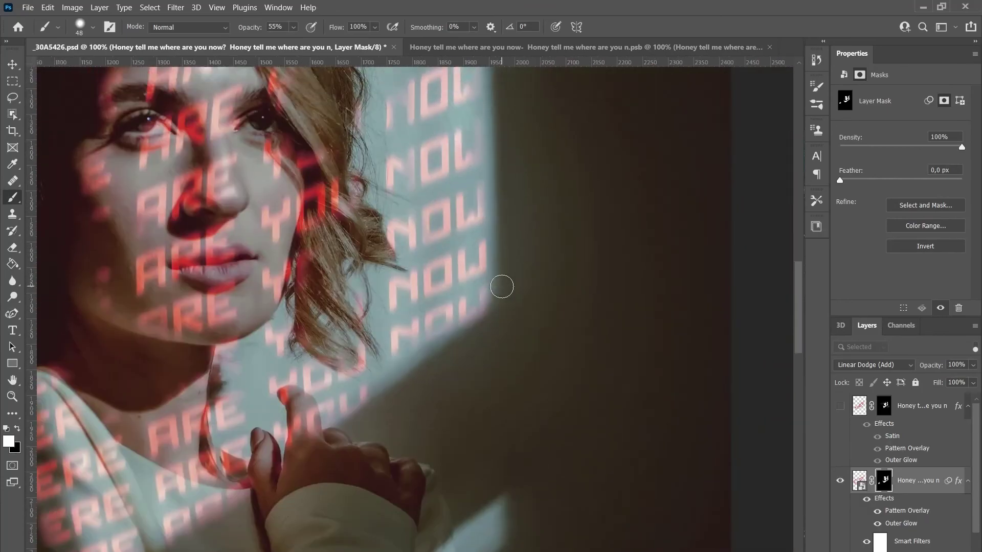
scroll(444, 104, "up", 1)
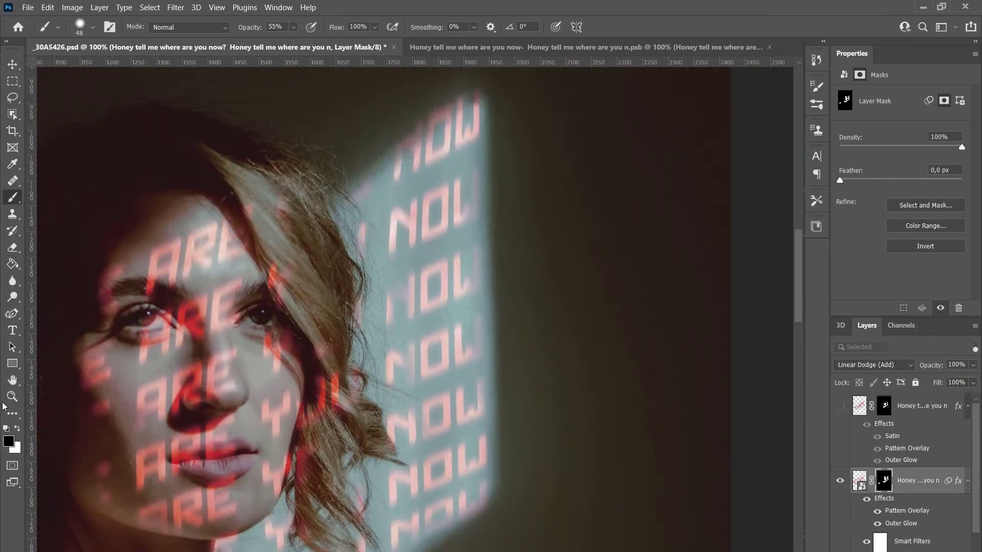
scroll(310, 394, "up", 2)
key("9")
key("6")
key("bracketleft")
key("bracketleft")
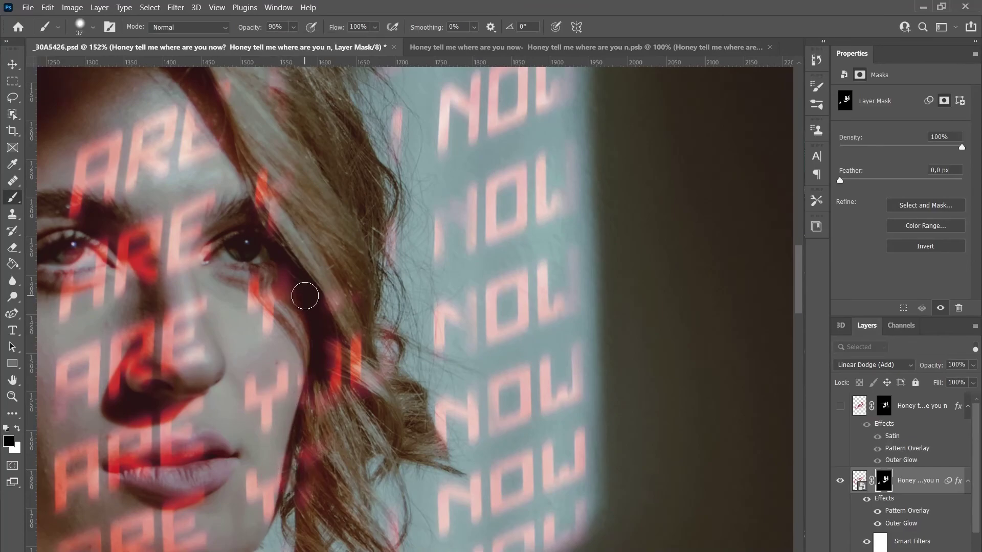
scroll(304, 292, "down", 4)
key("x")
key("bracketright")
key("bracketright")
key("bracketright")
key("bracketright")
key("bracketright")
key("bracketright")
key("bracketright")
key("bracketright")
- Keep the text layer in Linear Dodge (Add) and target its pixels instead of the mask
key("0")
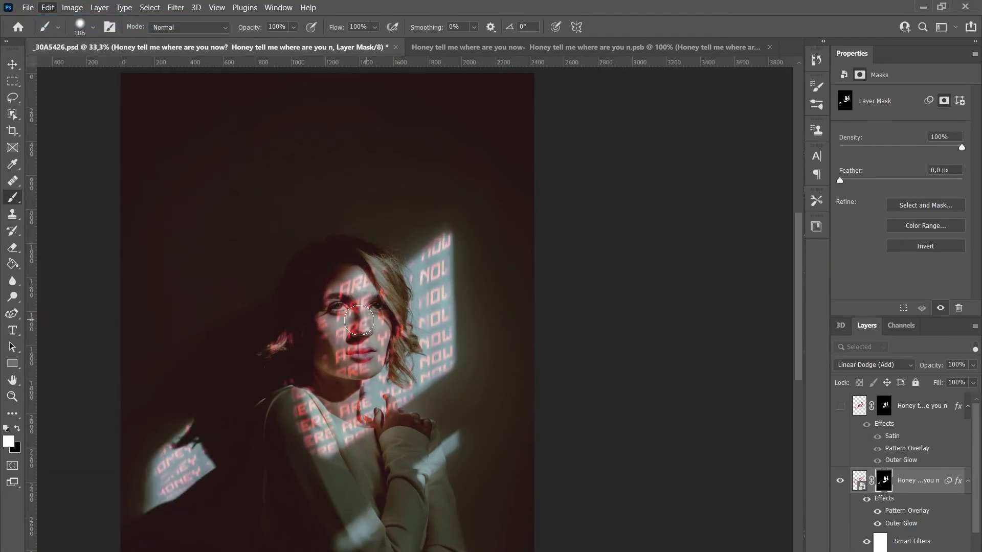
scroll(384, 438, "down", 1)
left_click(869, 364)
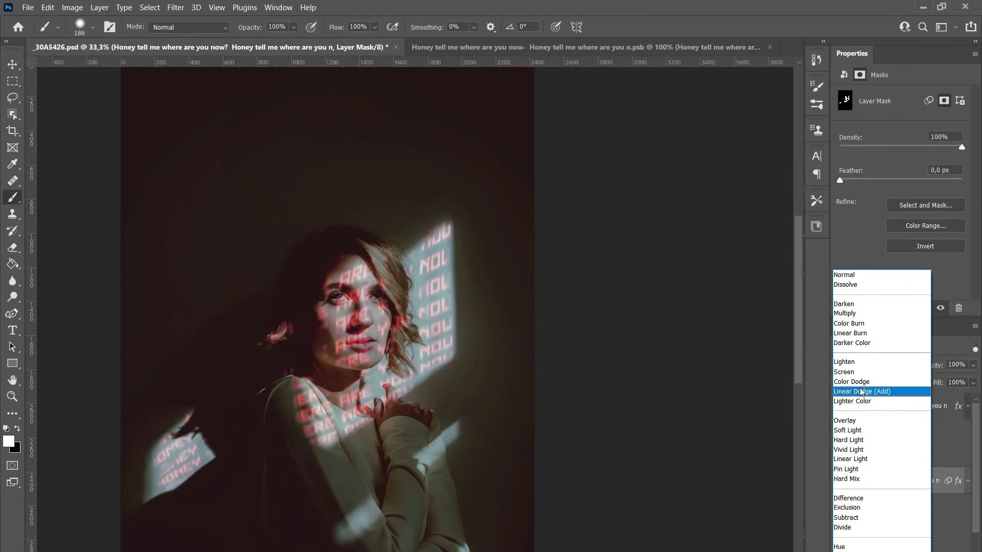
left_click(859, 392)
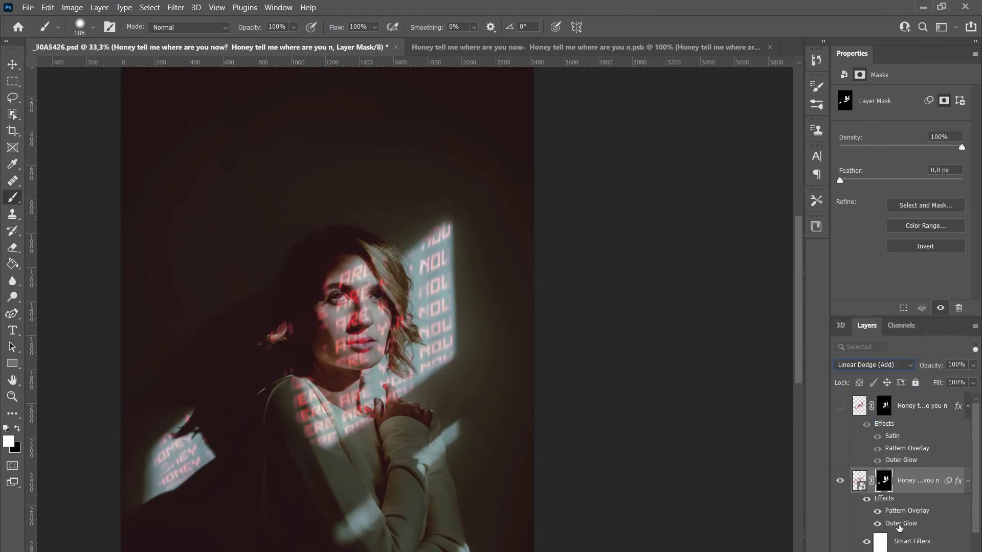
key("ctrl+2")
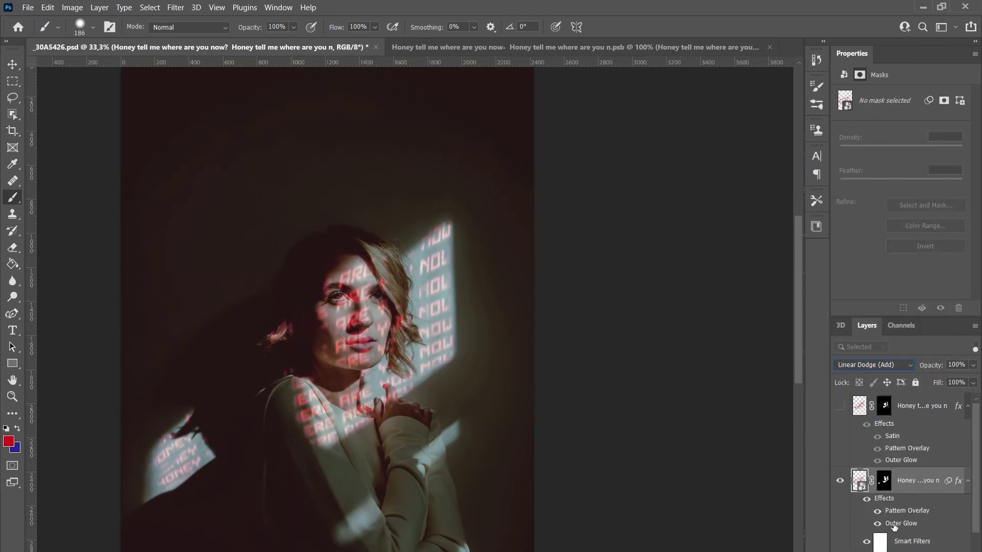
- Raise the text's Outer Glow opacity to 64% and apply it
double_click(903, 524)
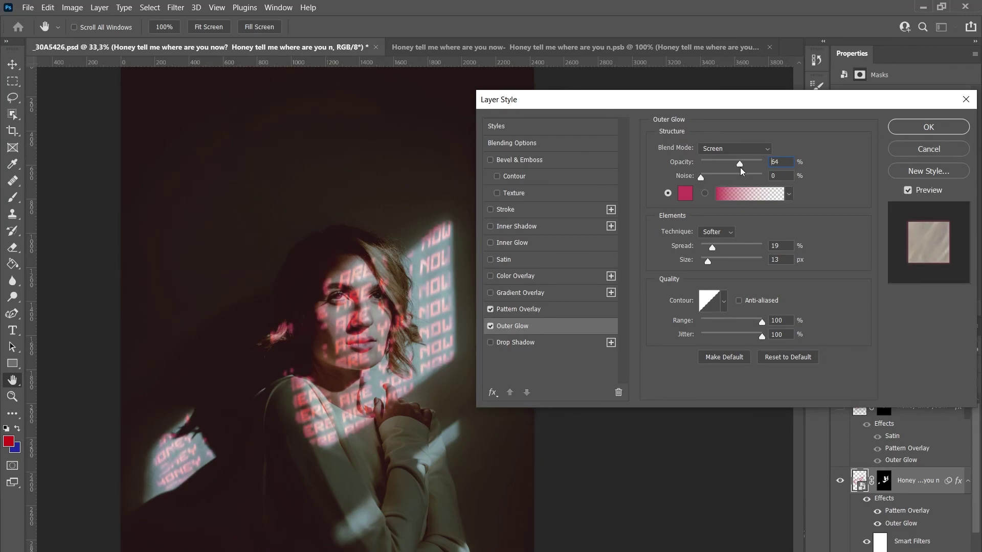
key("Return")
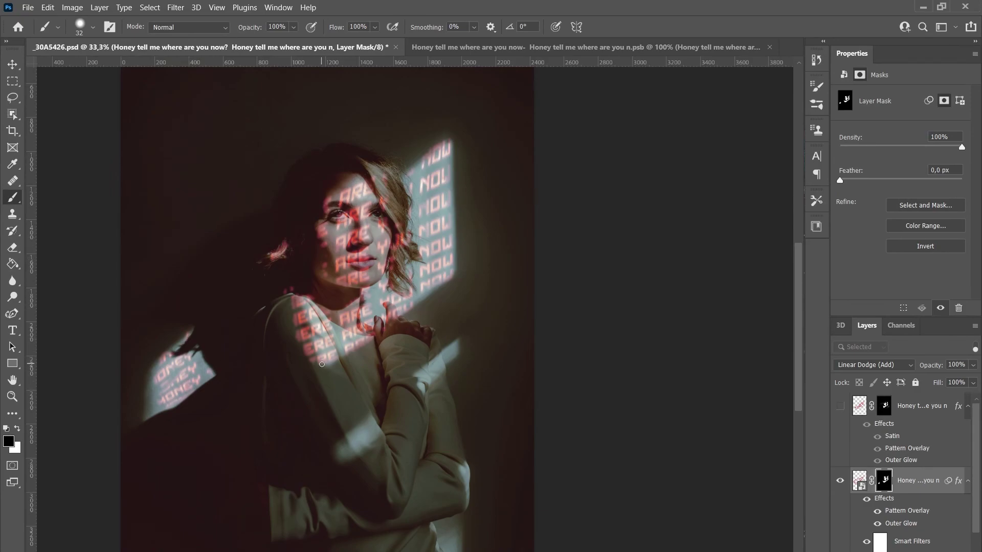
key("x")
scroll(580, 375, "down", 2)
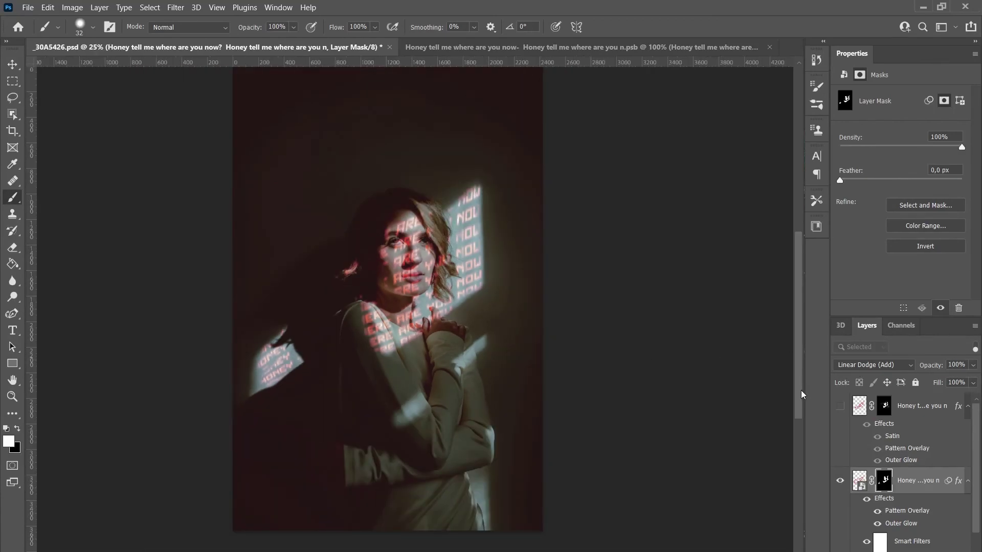
left_click_drag(801, 395, 801, 385)
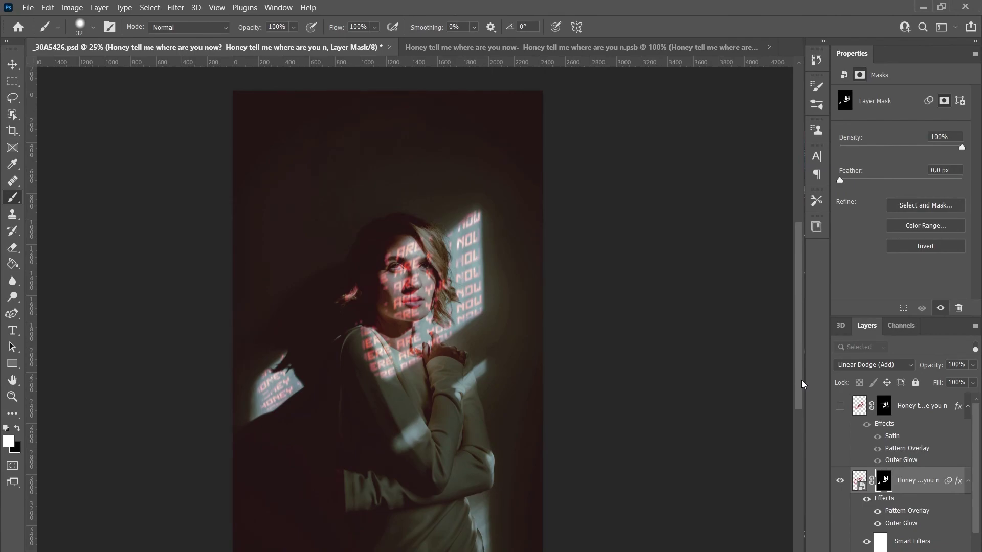